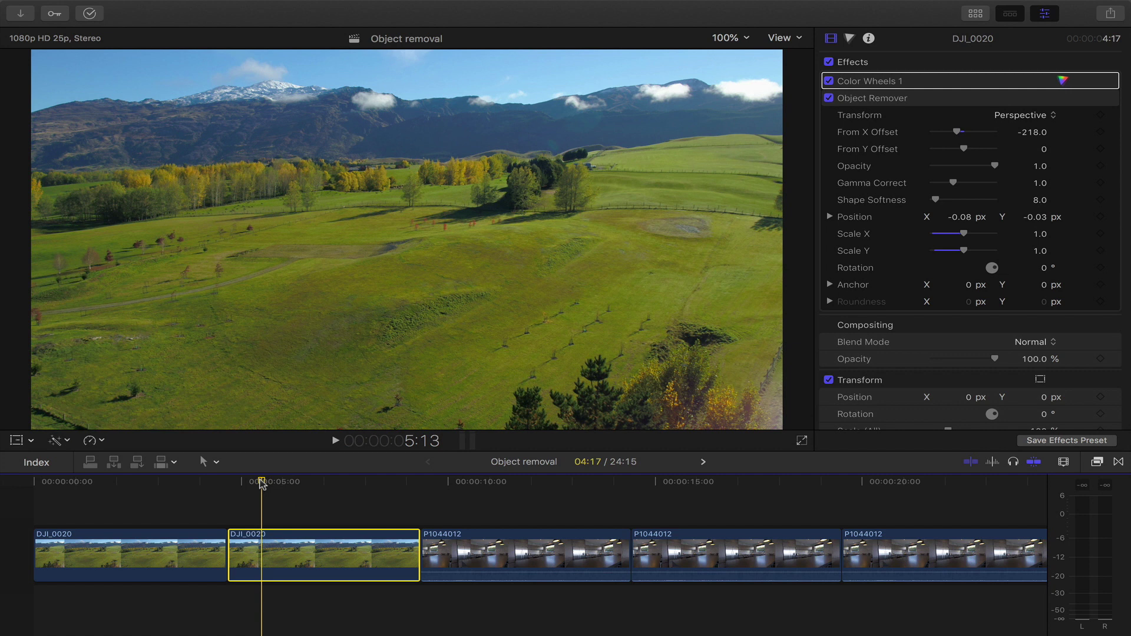
Return the playhead to the project start and select the first DJI_0020 clip.
drag(262, 483, 34, 485)
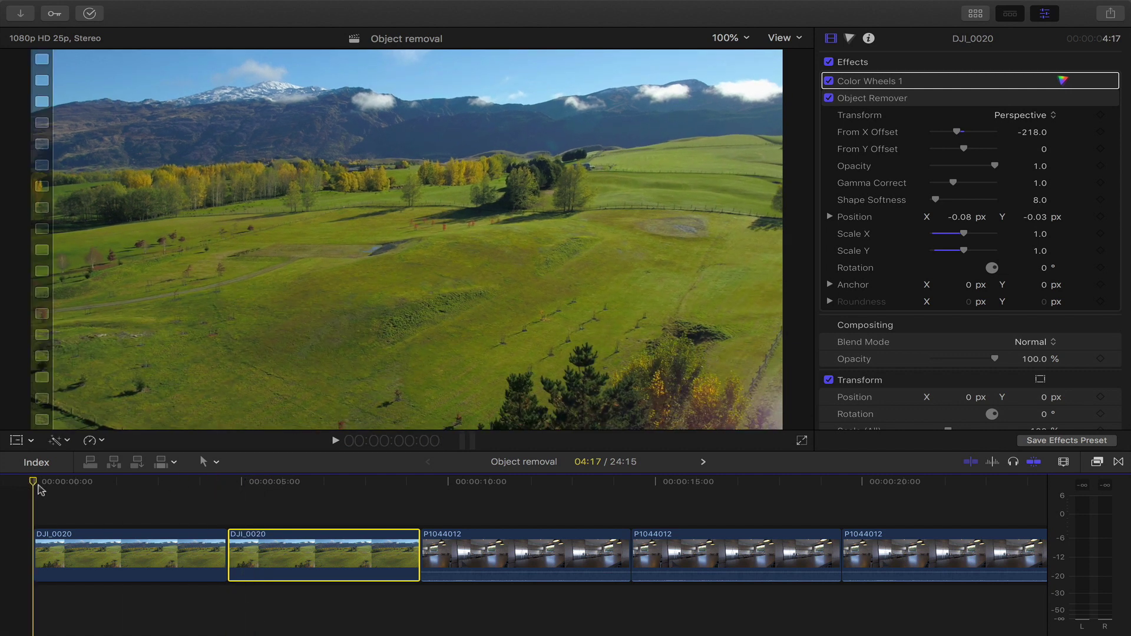
click(82, 550)
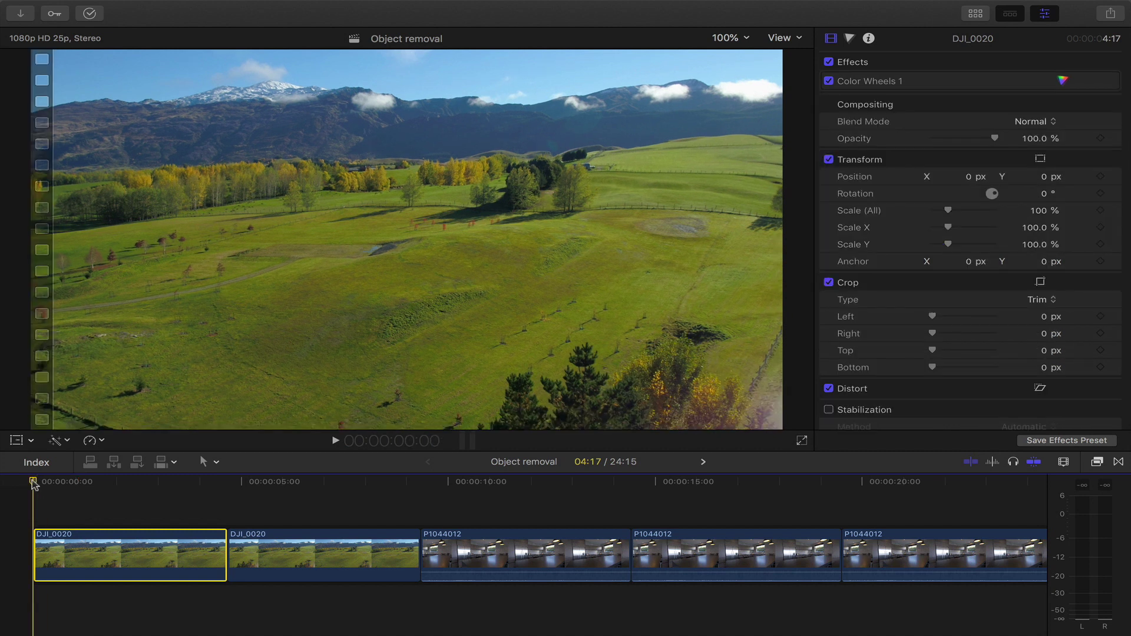
mouse_move(33, 484)
mouse_down()
mouse_move(191, 482)
mouse_move(32, 484)
mouse_up()
Inspect the landscape footage at 150% viewer zoom, then return to 100%.
click(745, 38)
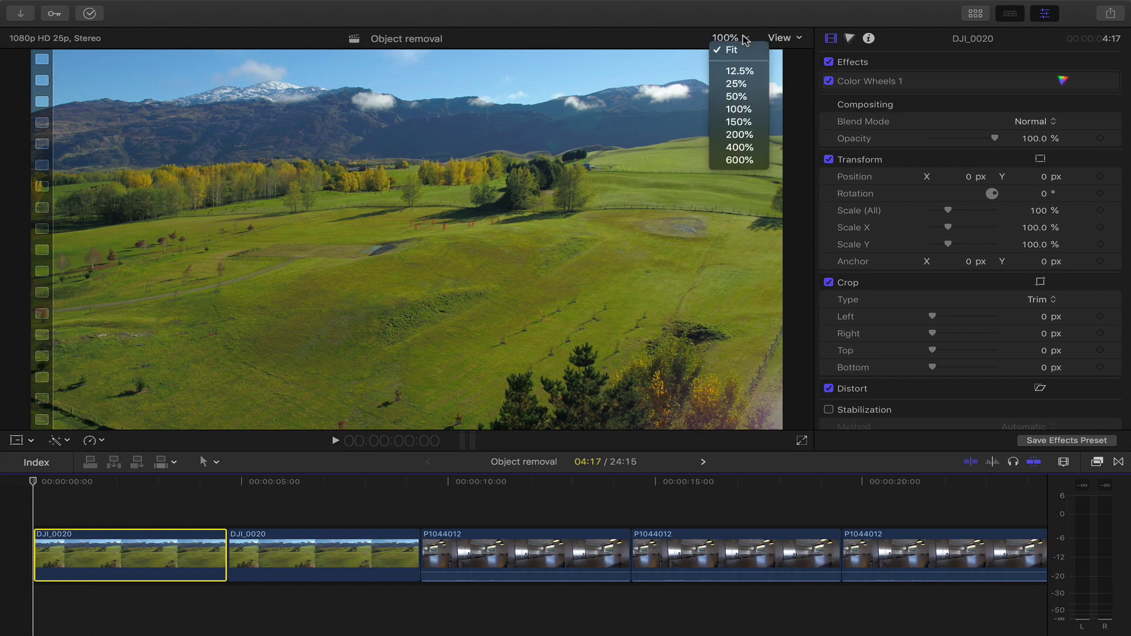
click(740, 122)
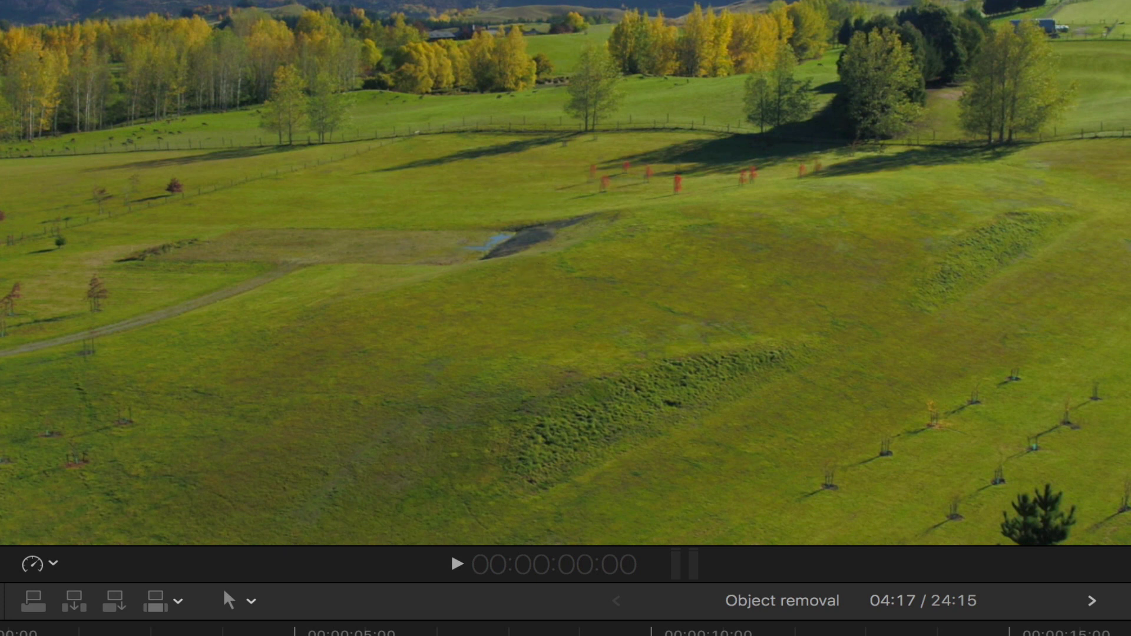
click(731, 37)
click(741, 59)
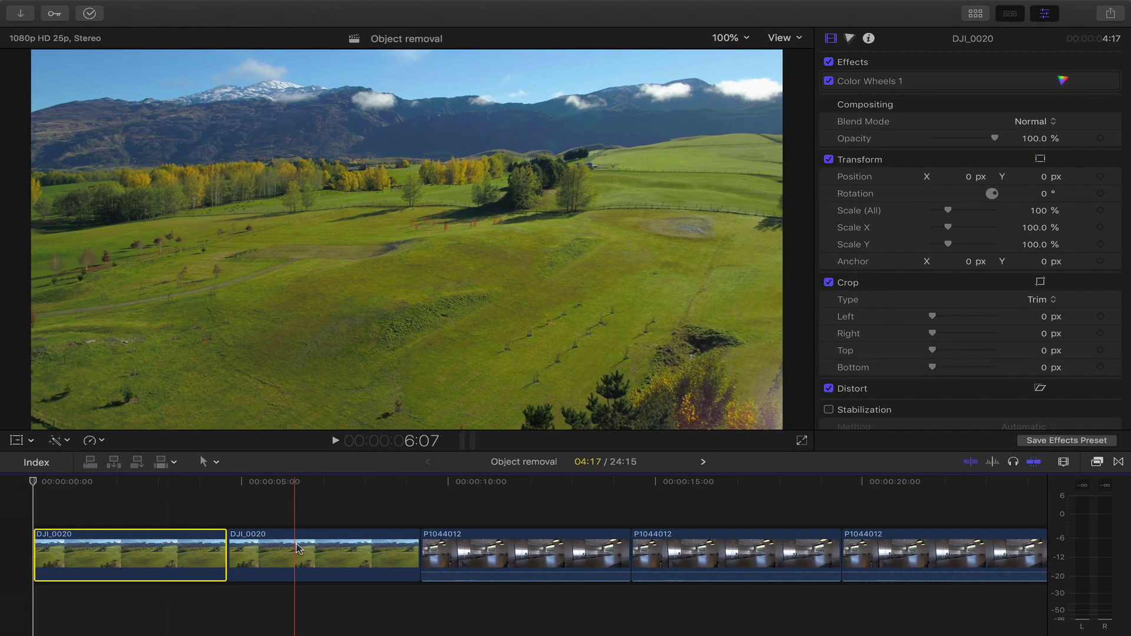
Play the landscape footage, then select the second DJI_0020 clip's Object Remover at 6:16.
click(56, 484)
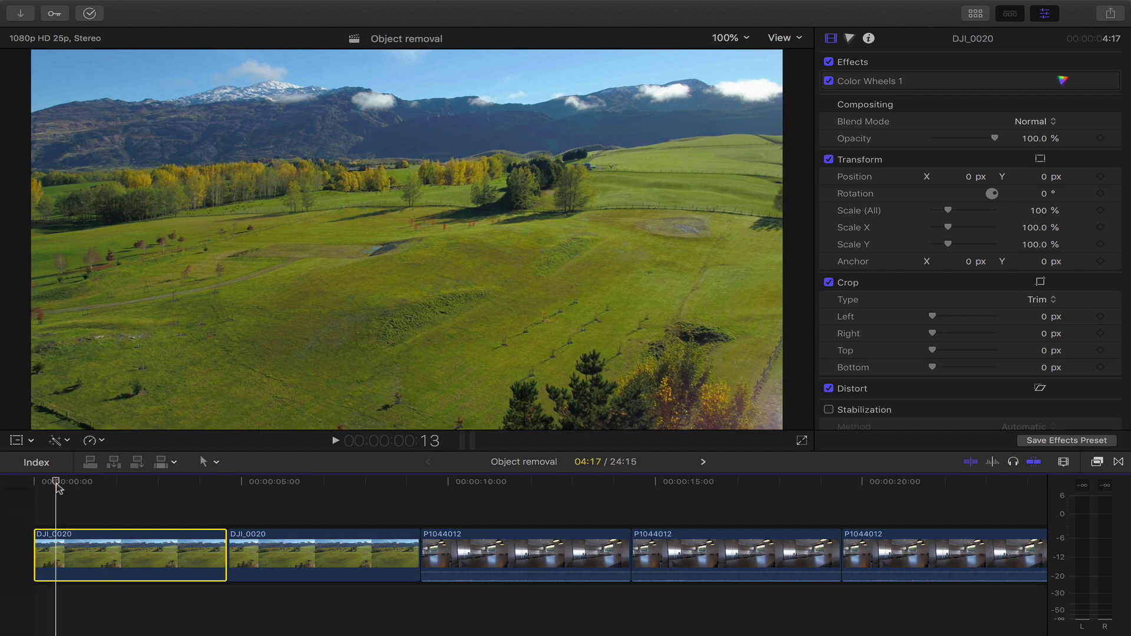
key(space)
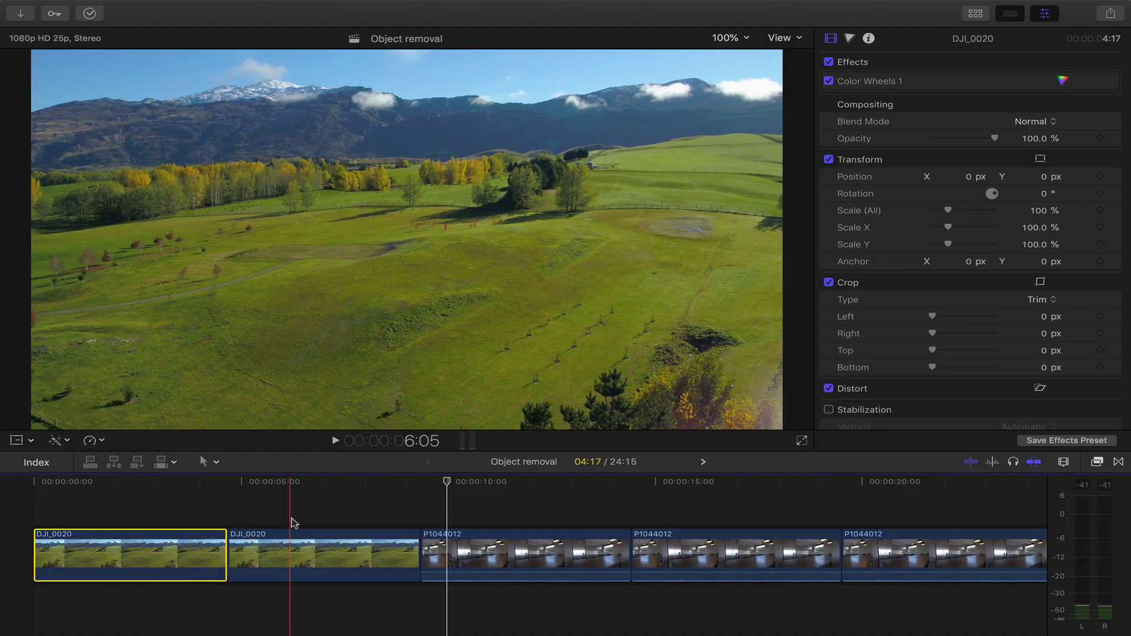
click(293, 539)
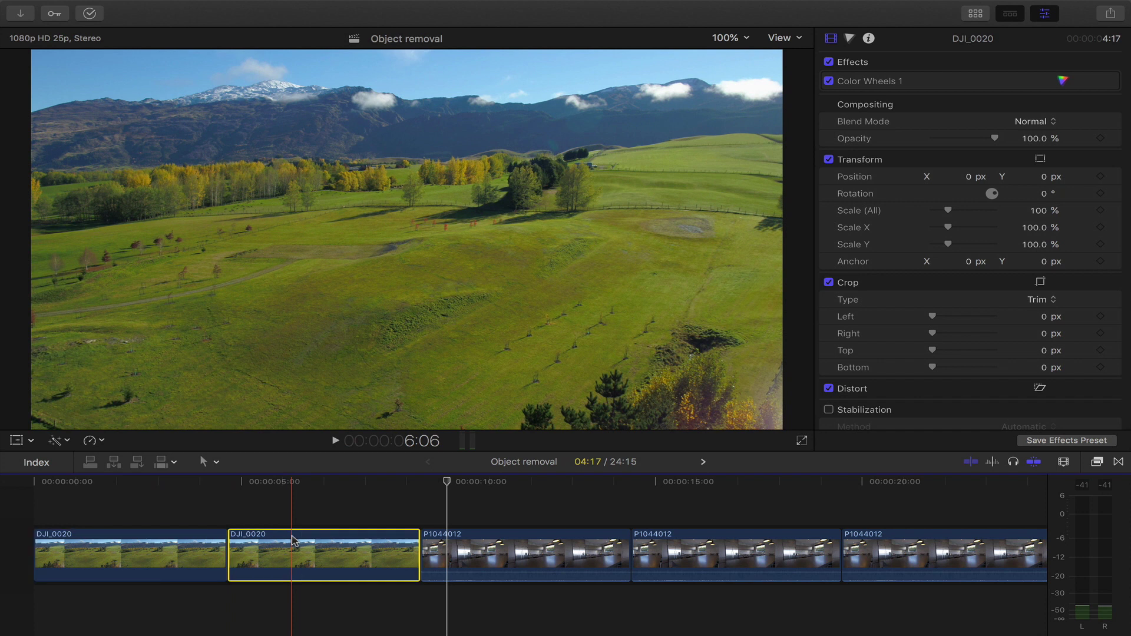
key(alt+super+v)
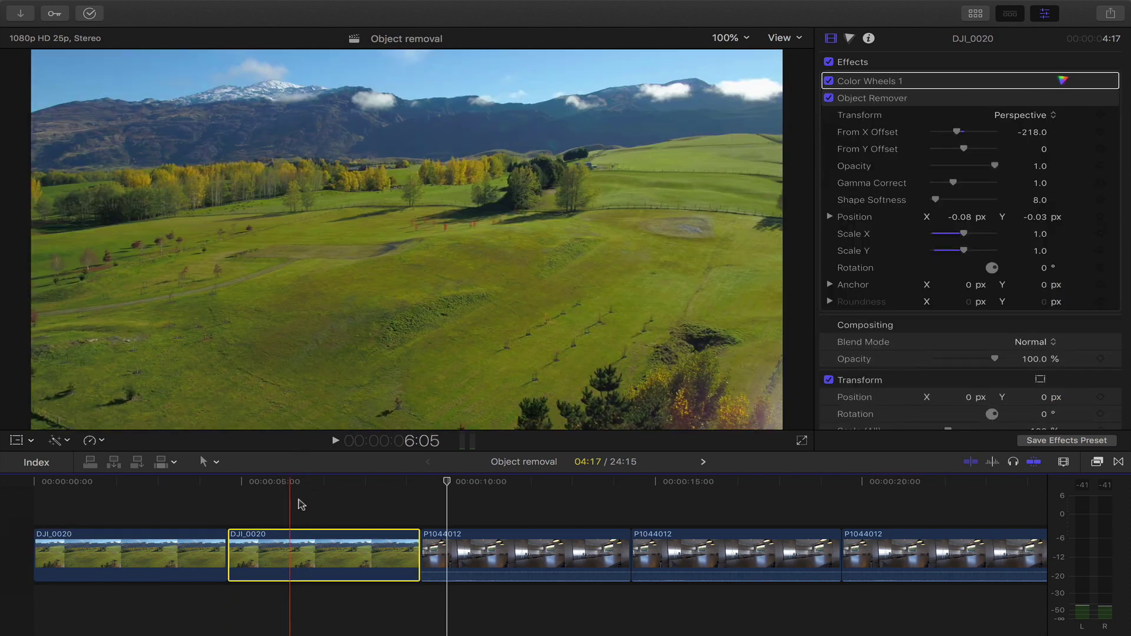
click(308, 480)
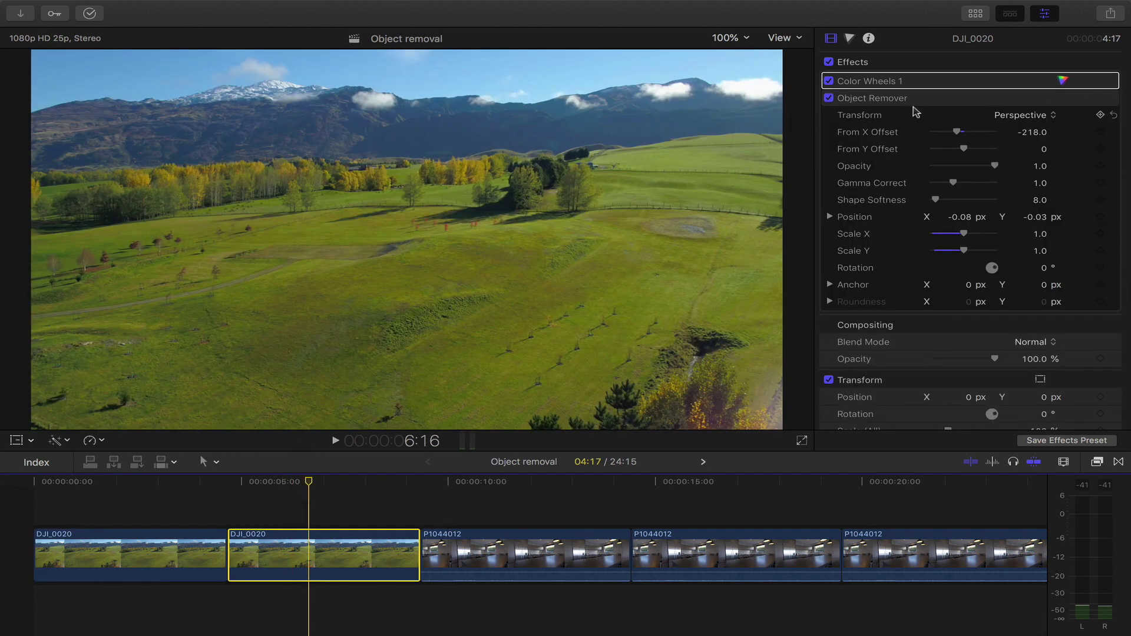
click(906, 100)
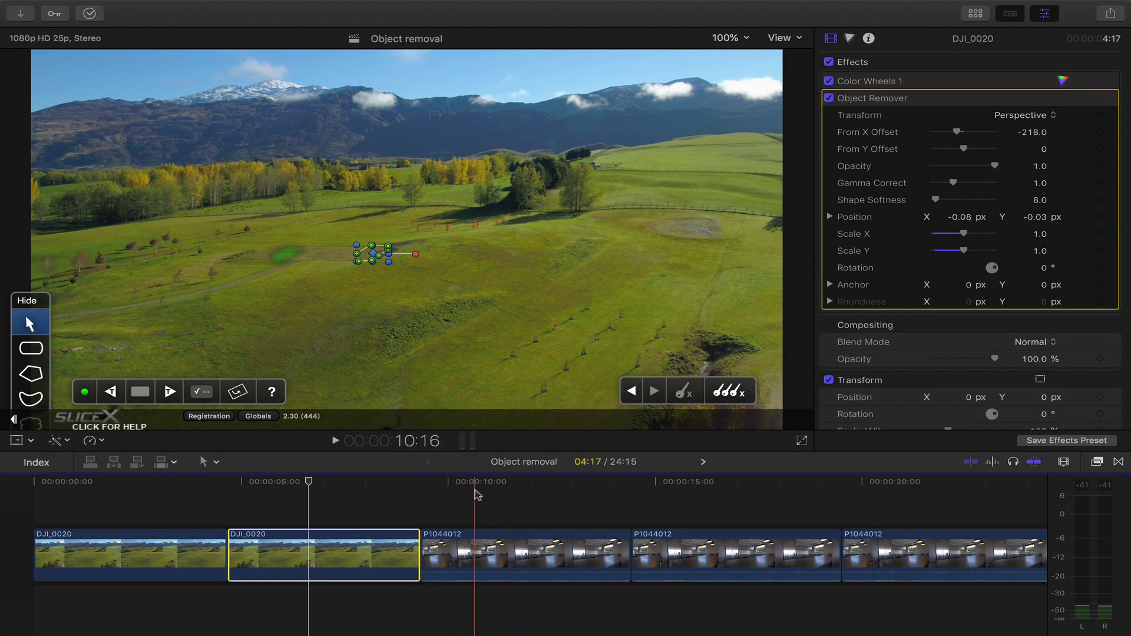
Play part of the first P1044012 kitchen clip, then park the playhead at 10:16.
click(475, 483)
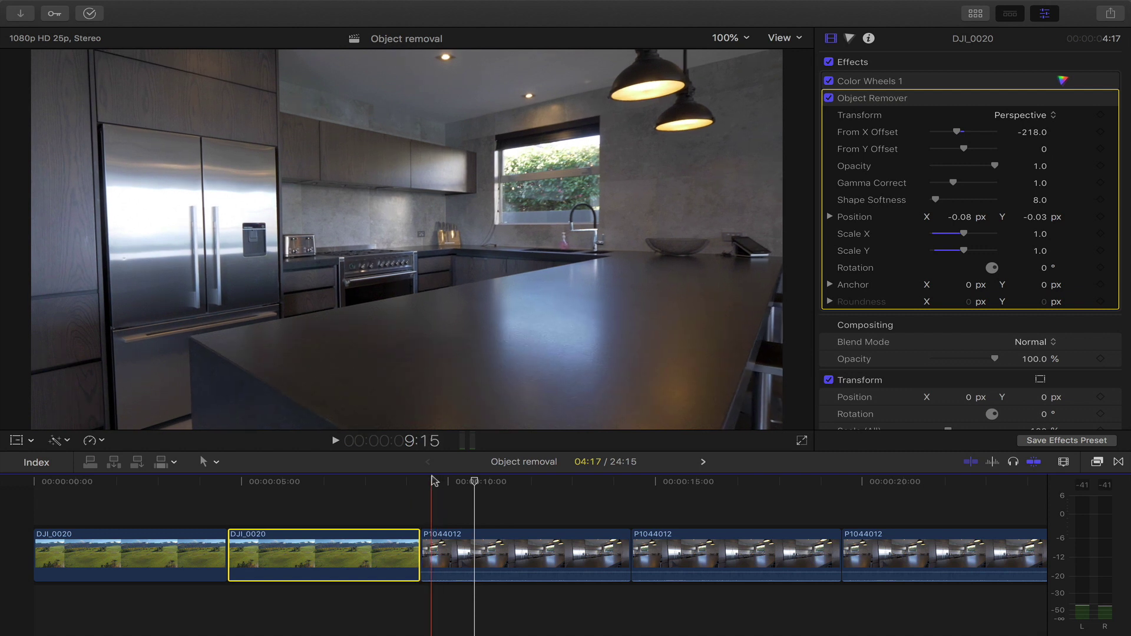
key(space)
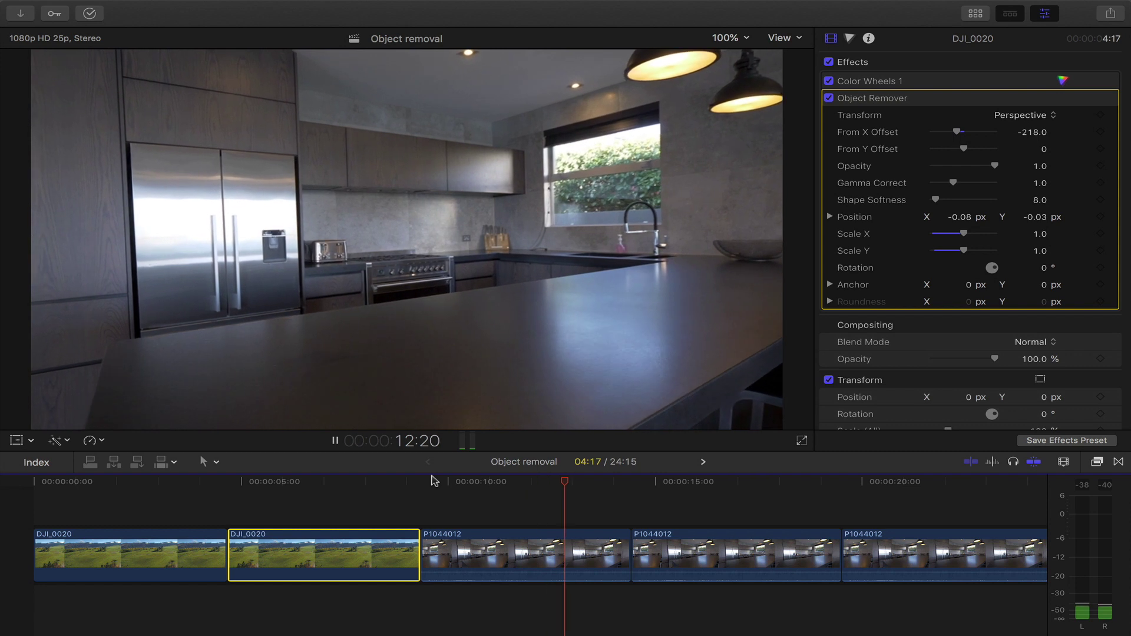
key(space)
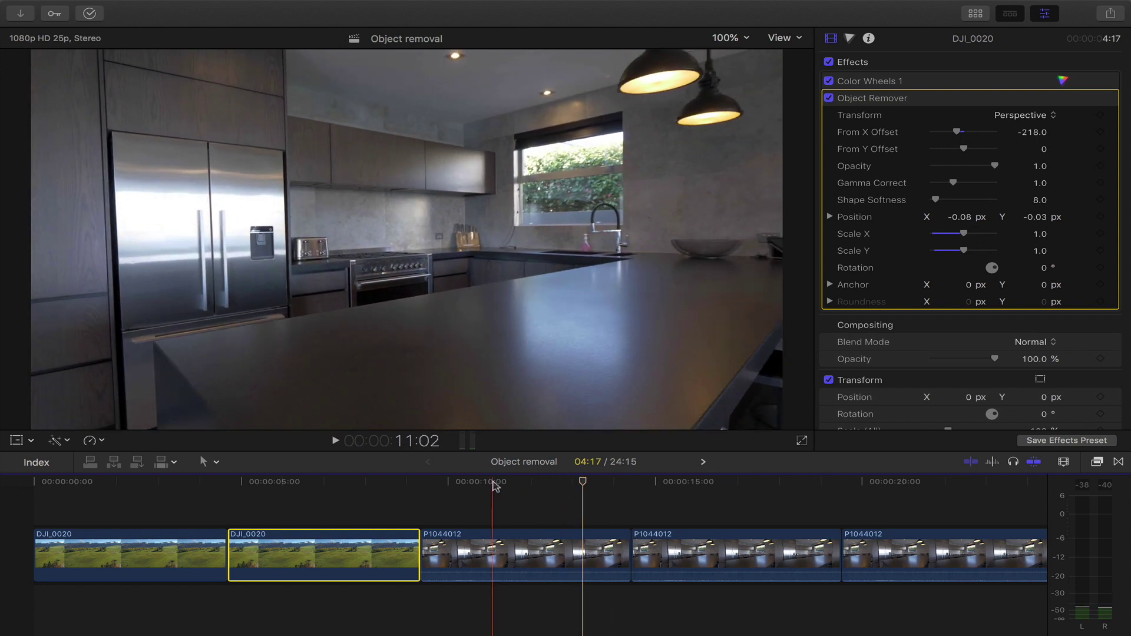
click(475, 486)
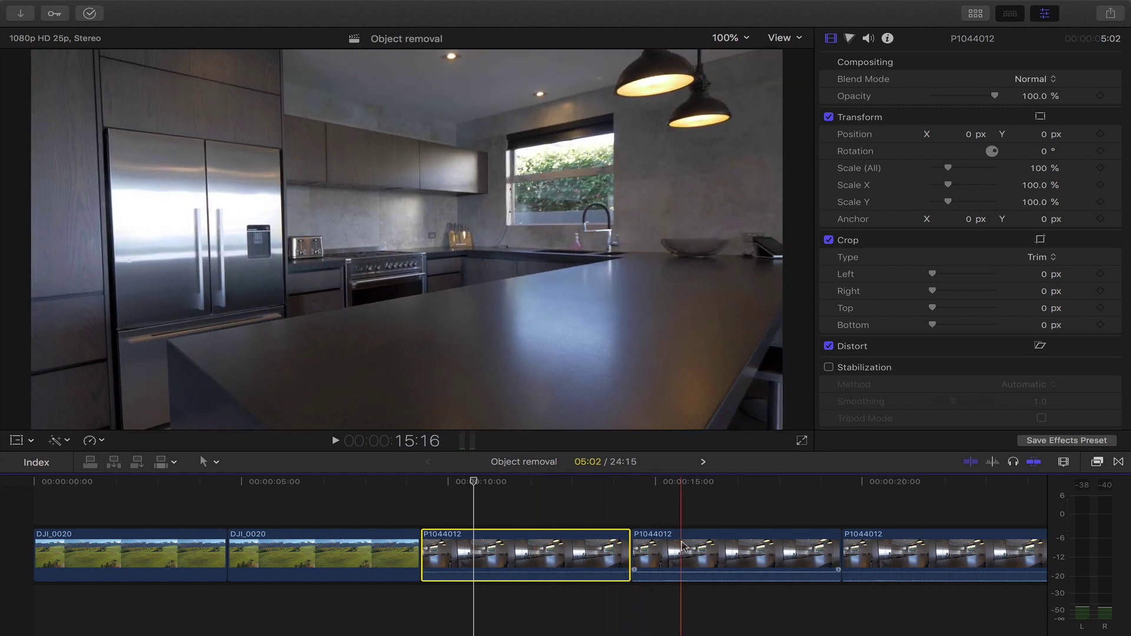
Drag Object Remover from the C2 SliceX effects onto the second P1044012 clip.
click(688, 542)
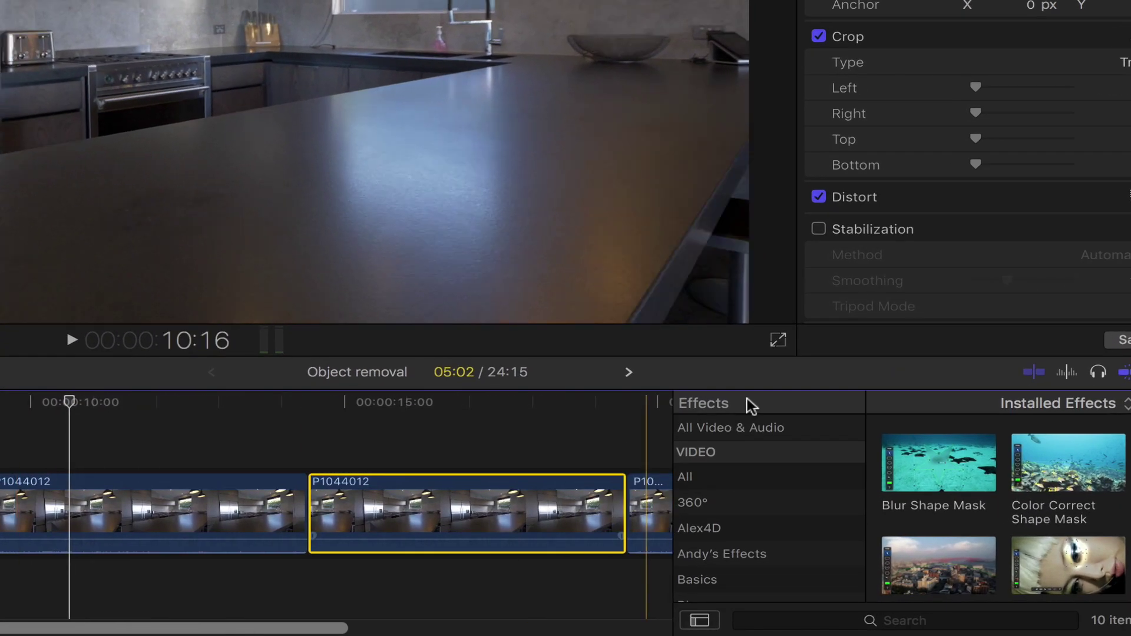
scroll(727, 467, down, 8)
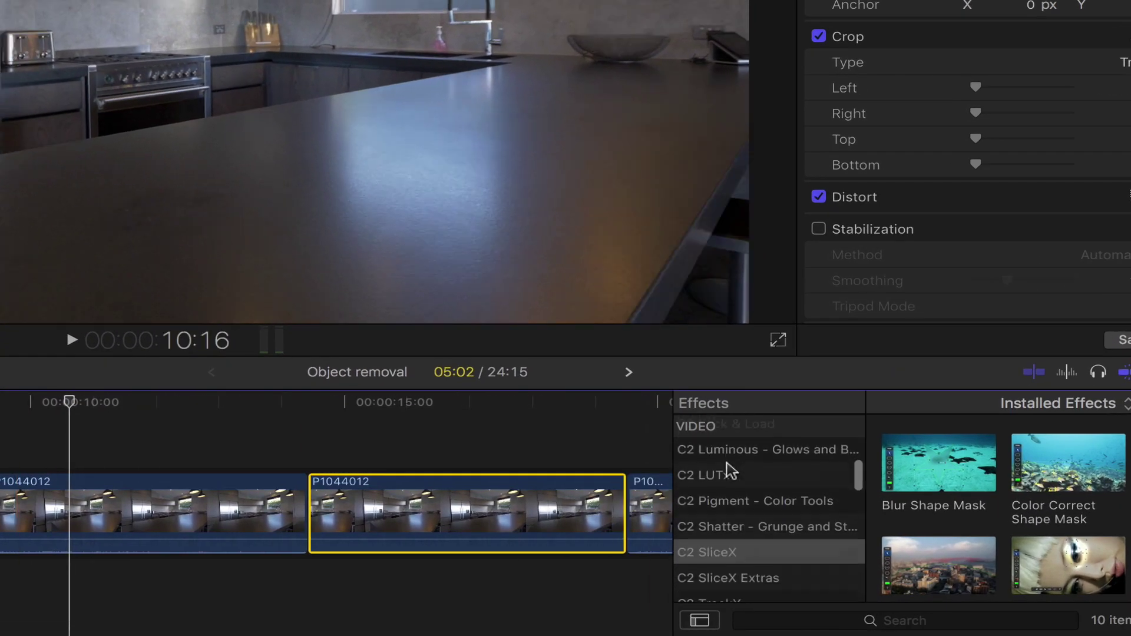
scroll(727, 467, down, 4)
click(704, 537)
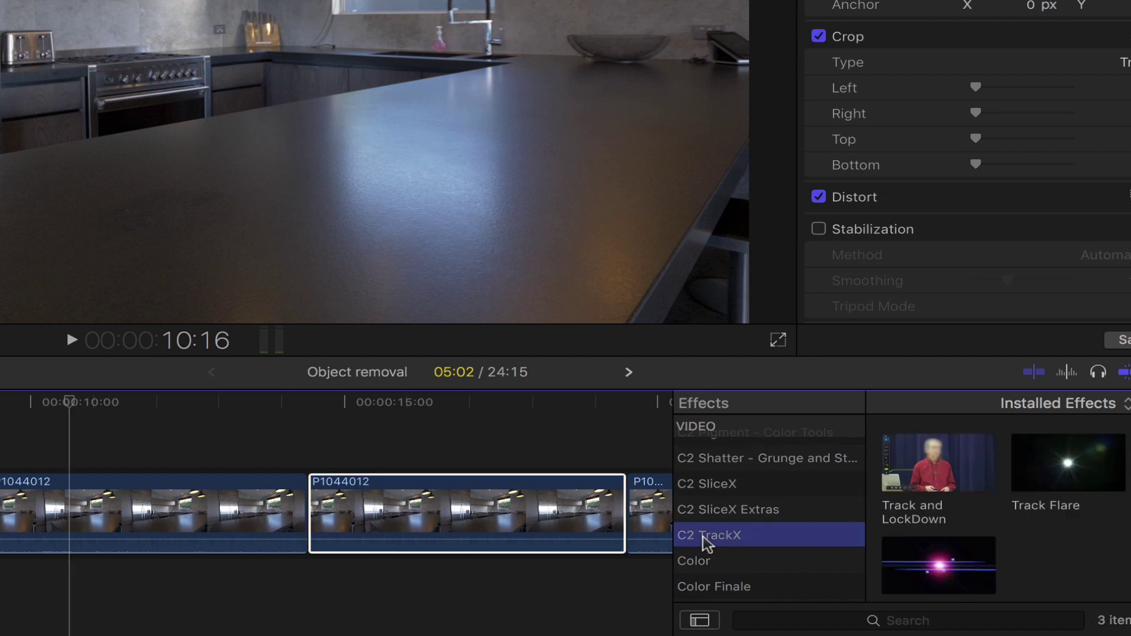
click(720, 487)
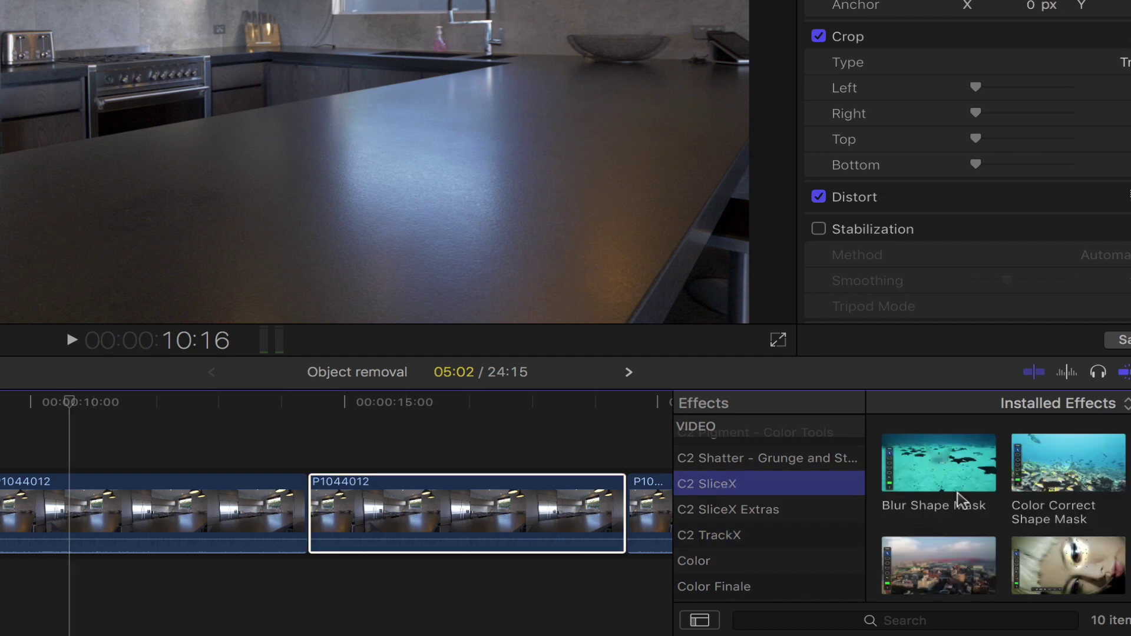
scroll(958, 500, down, 5)
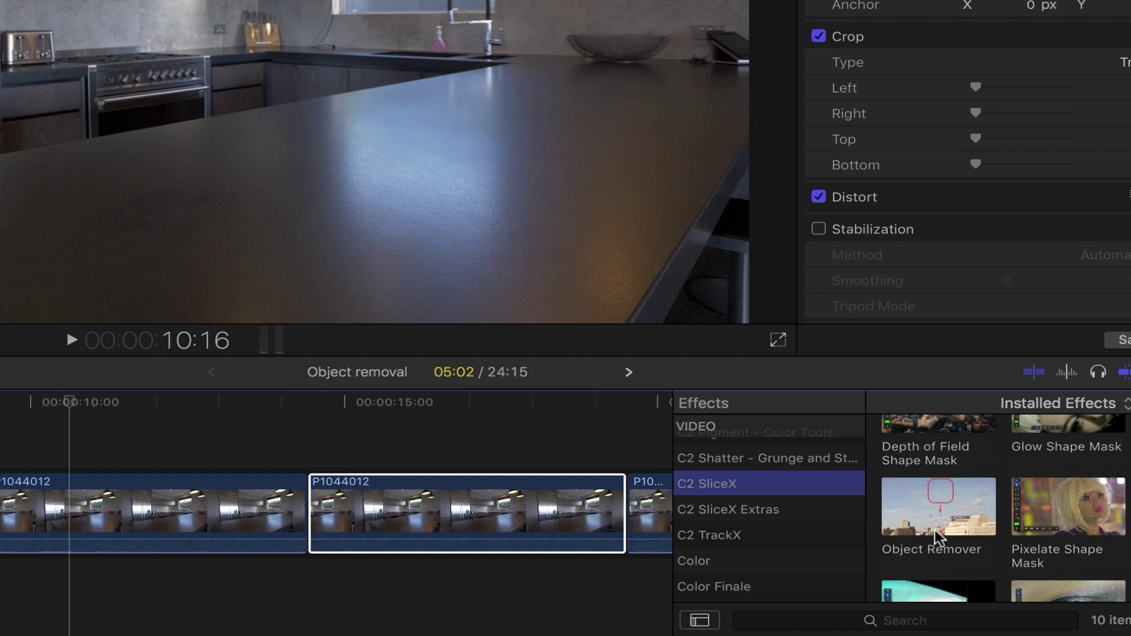
drag(926, 527, 441, 511)
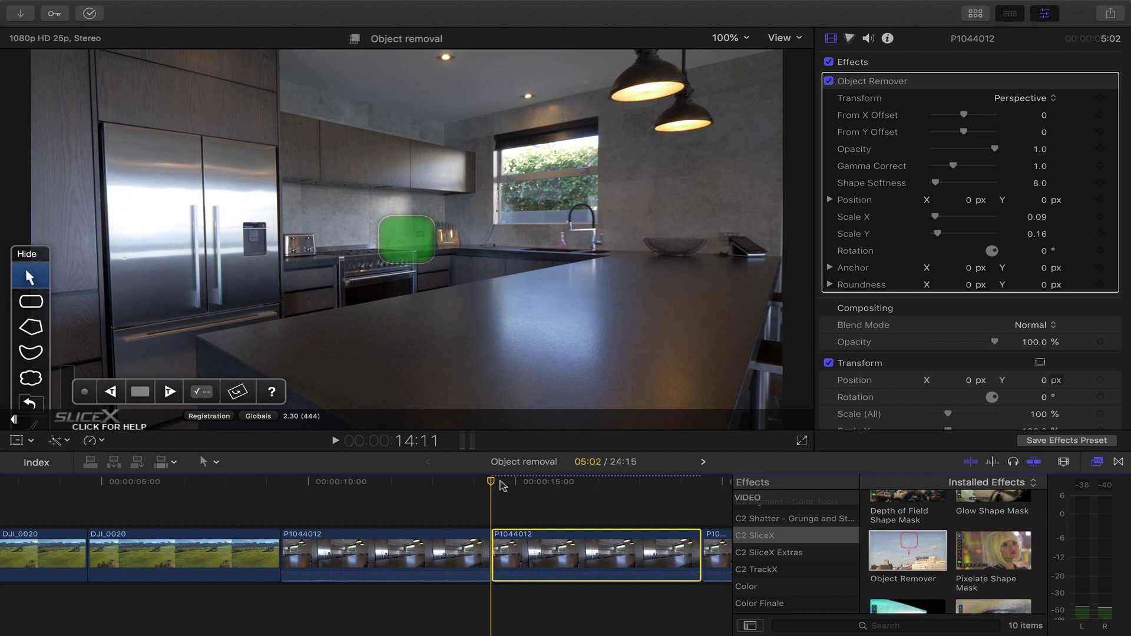
At 14:13 and 150% viewer zoom, draw a closed polygon mask around the hand-wash bottle.
click(495, 483)
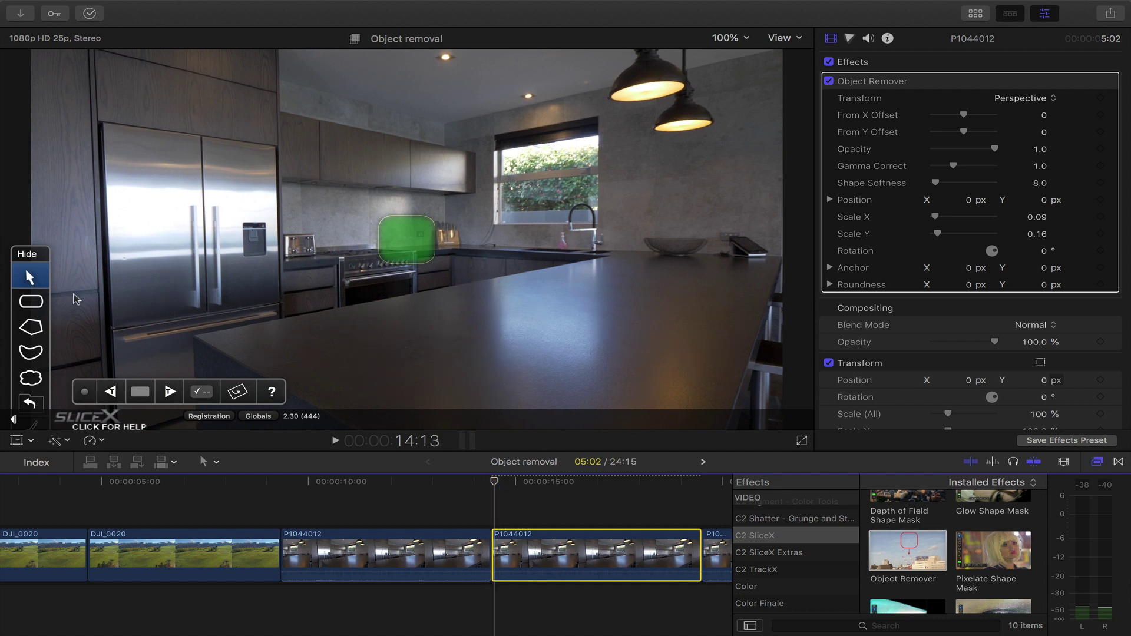
drag(41, 255, 53, 147)
drag(85, 75, 84, 75)
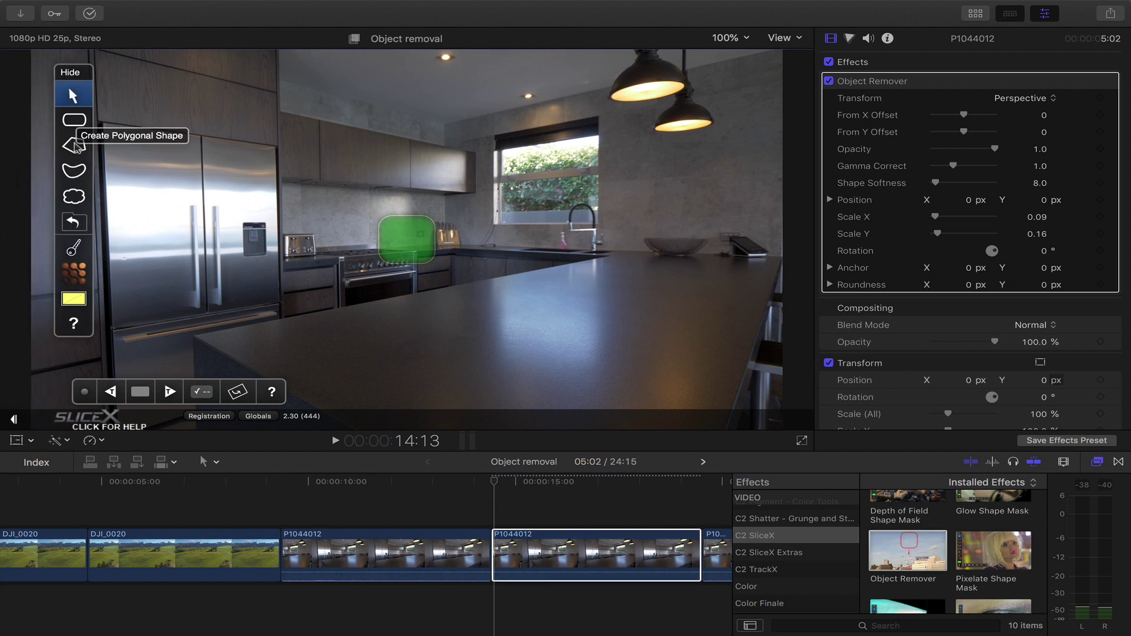
click(75, 147)
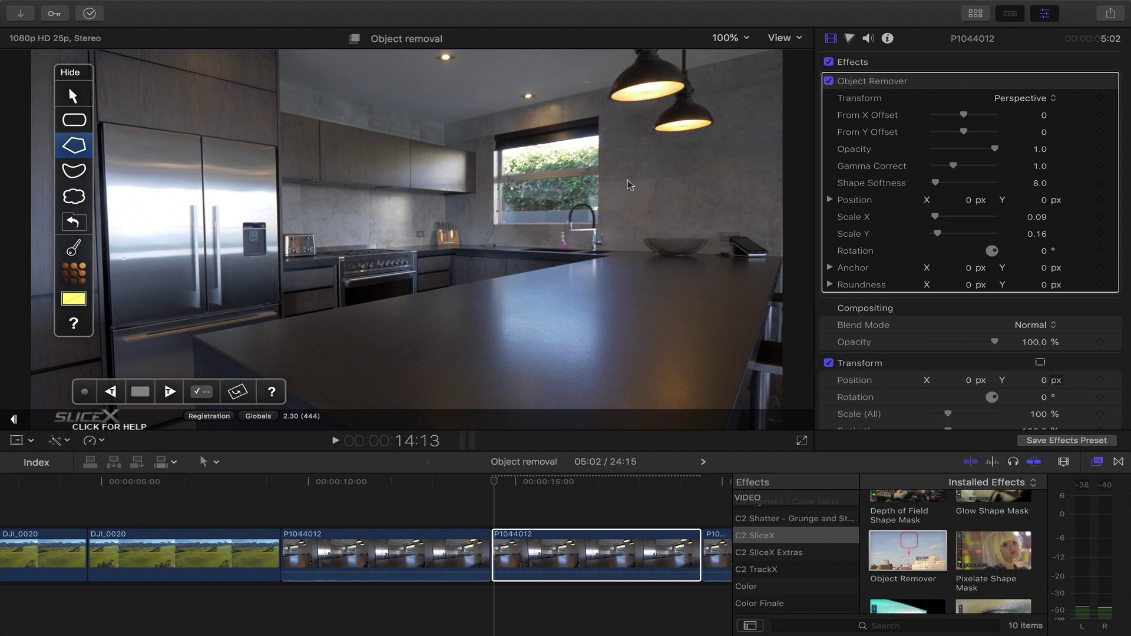
click(745, 39)
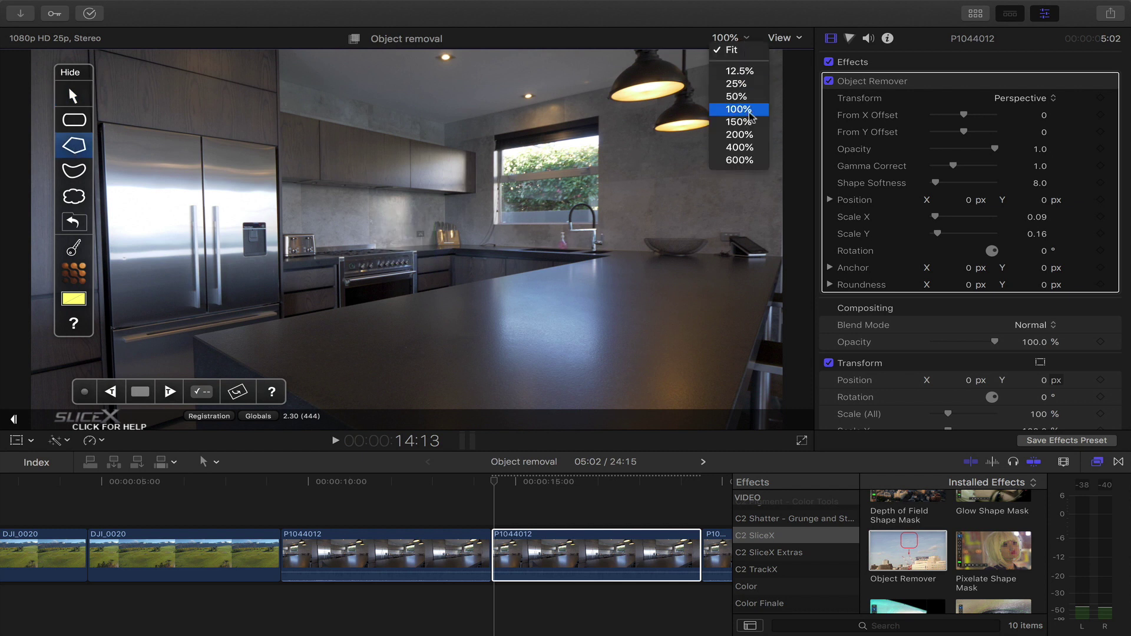
click(748, 127)
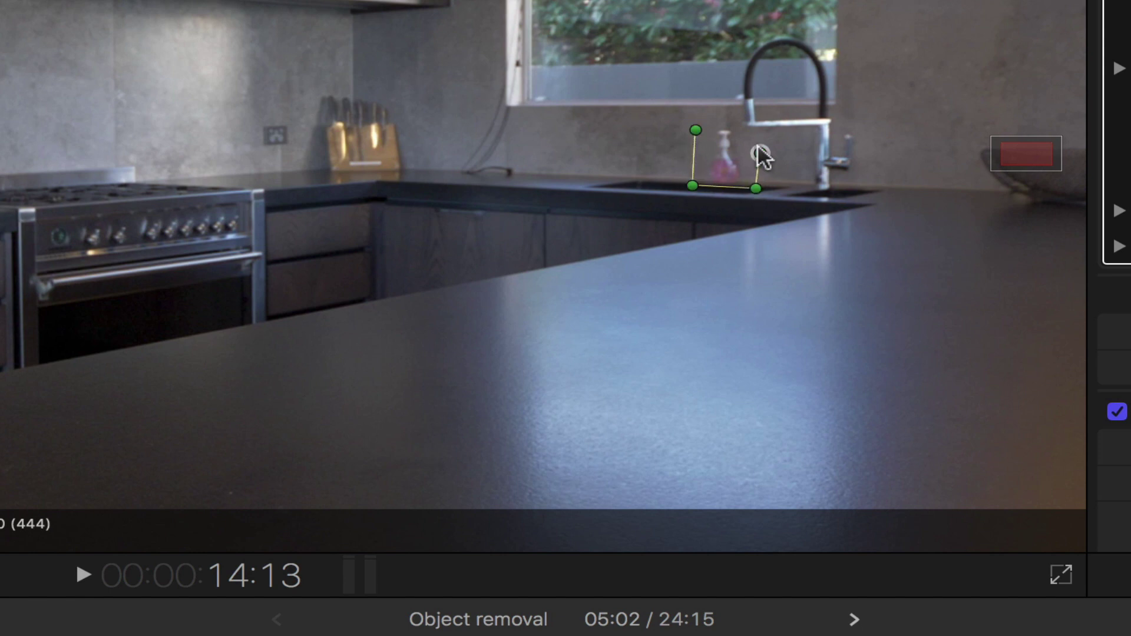
click(699, 128)
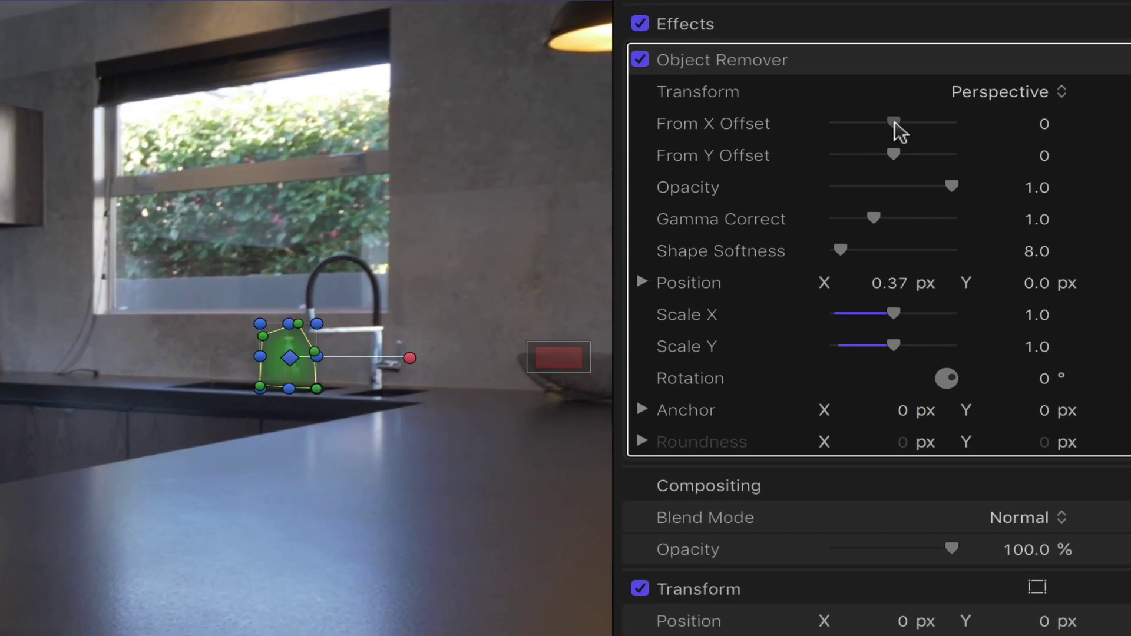
Drag the Object Remover From X Offset to -92.0 to sample the plain wall.
mouse_move(895, 122)
mouse_down()
mouse_move(913, 125)
mouse_move(871, 125)
mouse_move(888, 124)
mouse_up()
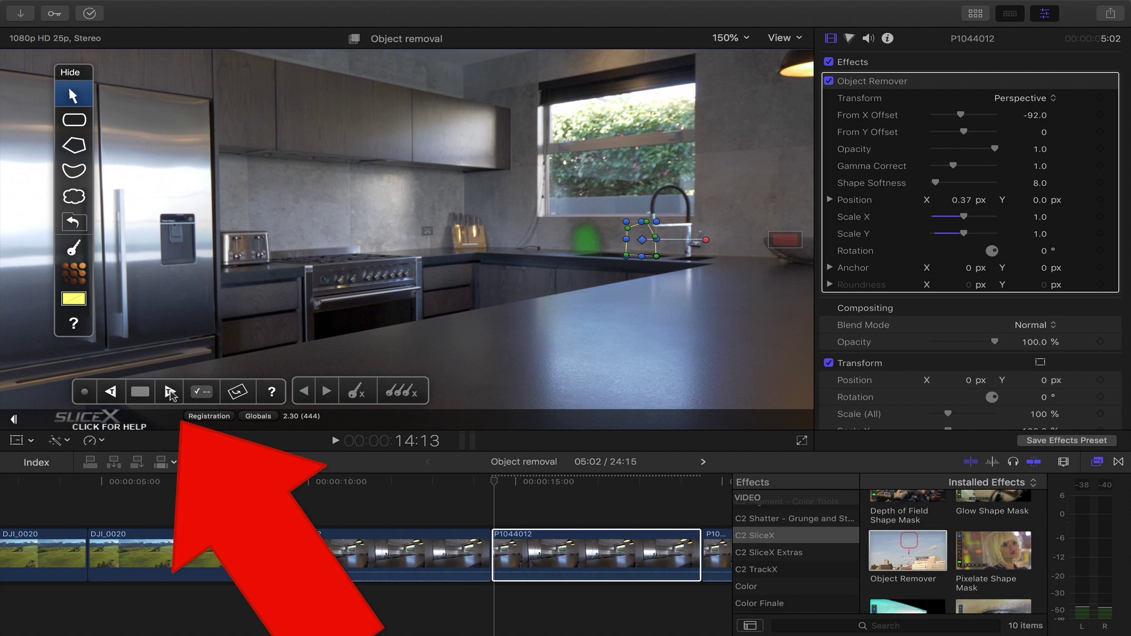
Track the bottle mask forward, then replay from about 14:01 and 12:04 to check.
click(170, 393)
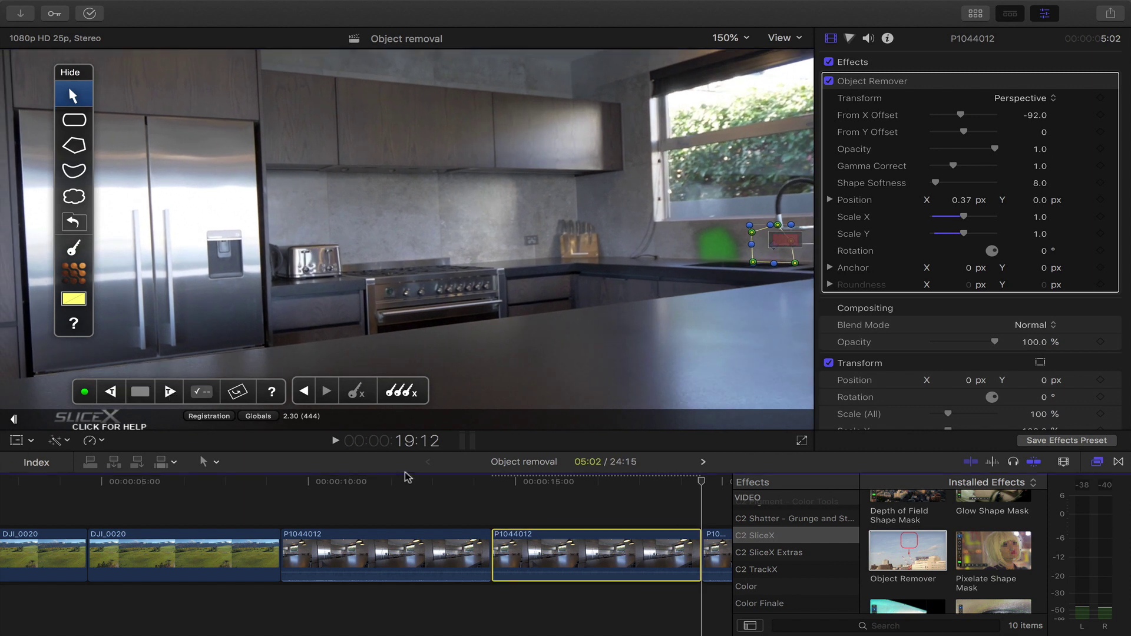
click(475, 482)
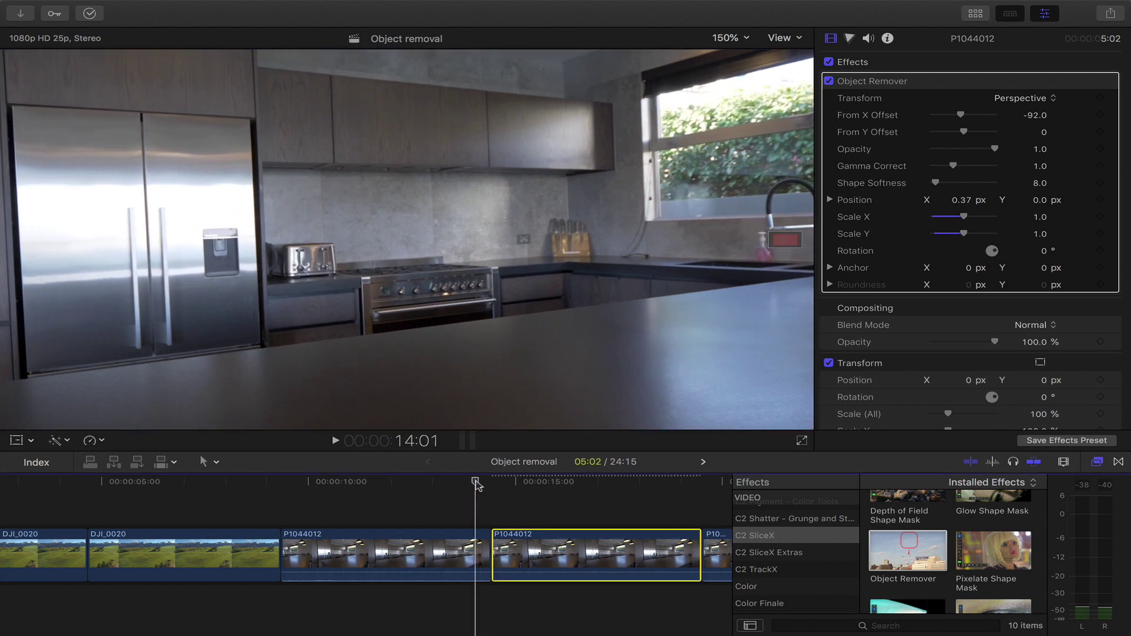
key(space)
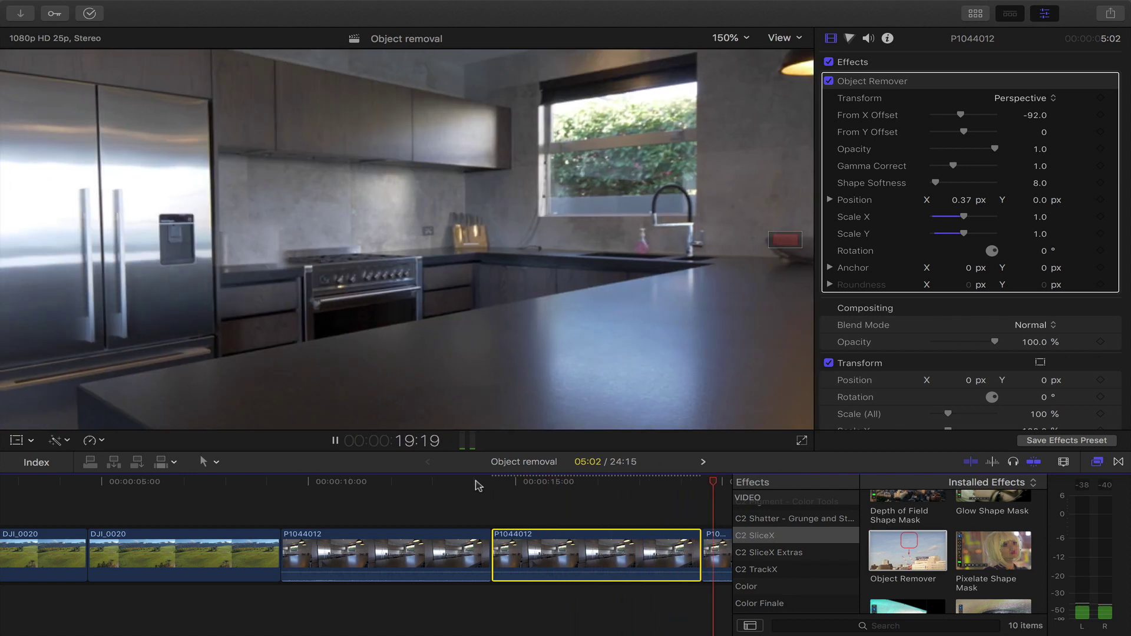
key(space)
click(399, 483)
key(space)
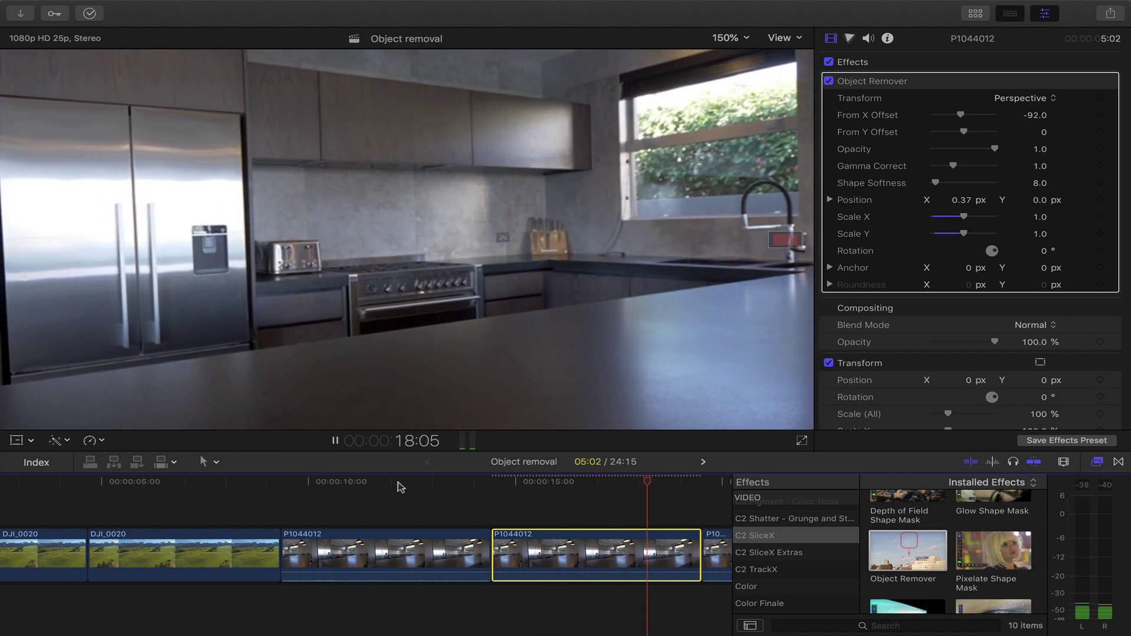
key(space)
Reset the viewer to 100% and play back the tracked removal from about 12:15.
mouse_move(771, 6)
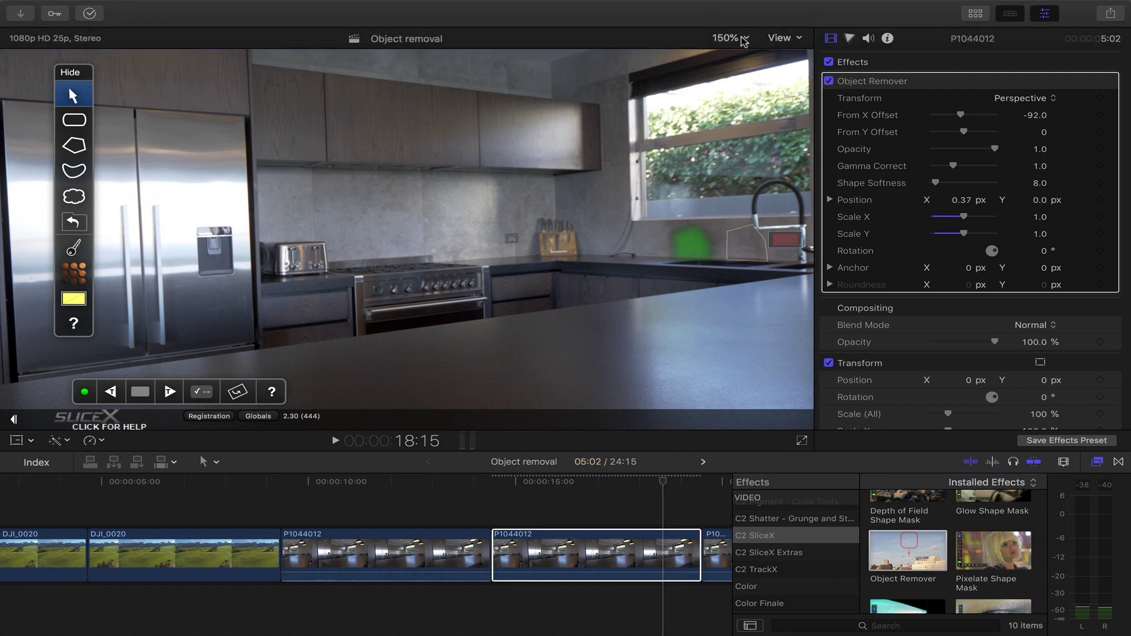
click(745, 40)
click(737, 52)
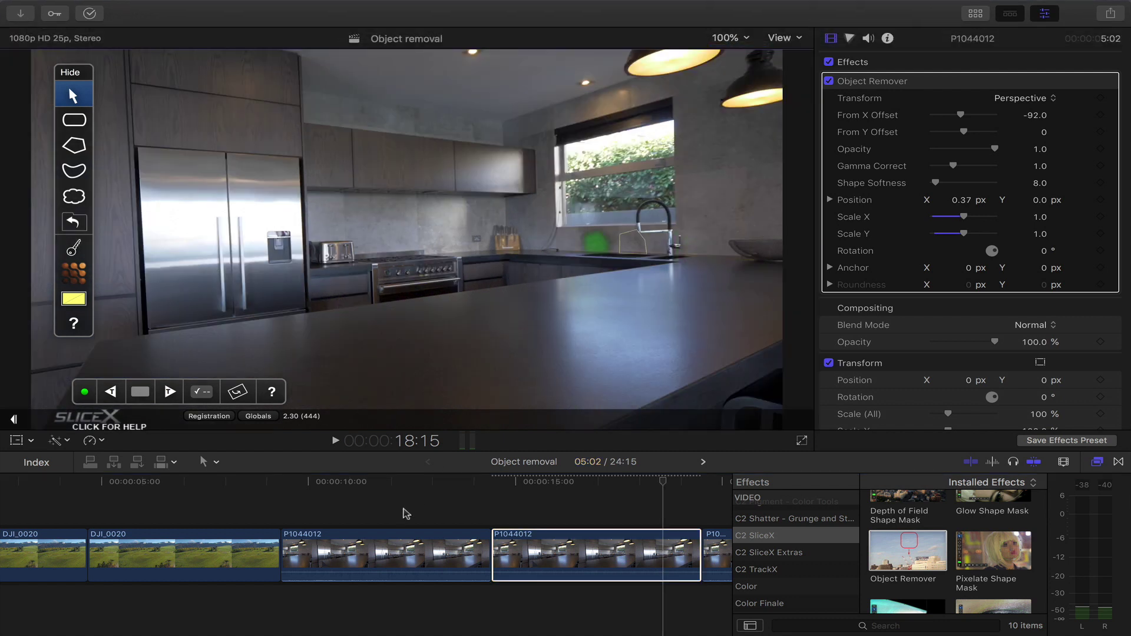
click(416, 492)
key(space)
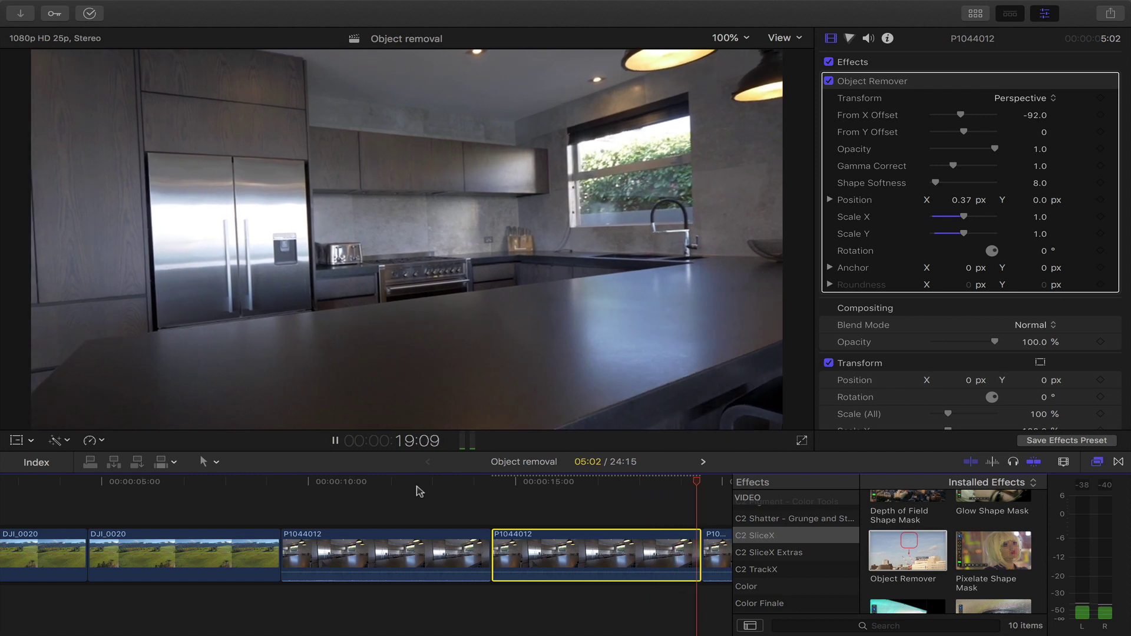
key(space)
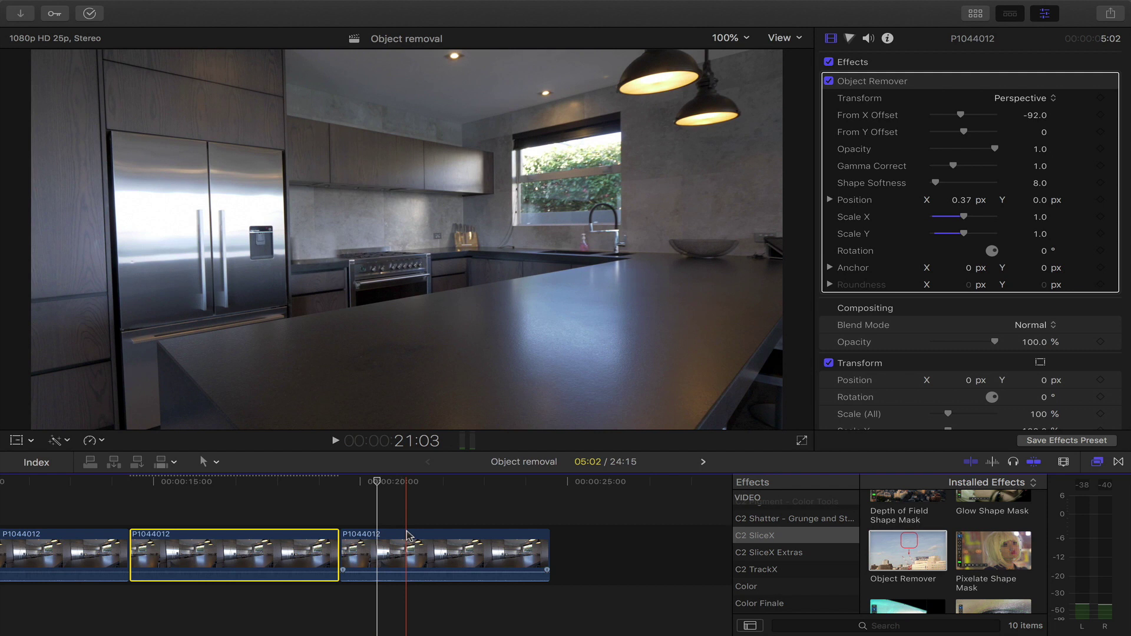
Delete Object Remover from the third P1044012 clip and play from 19:18 to confirm.
click(408, 536)
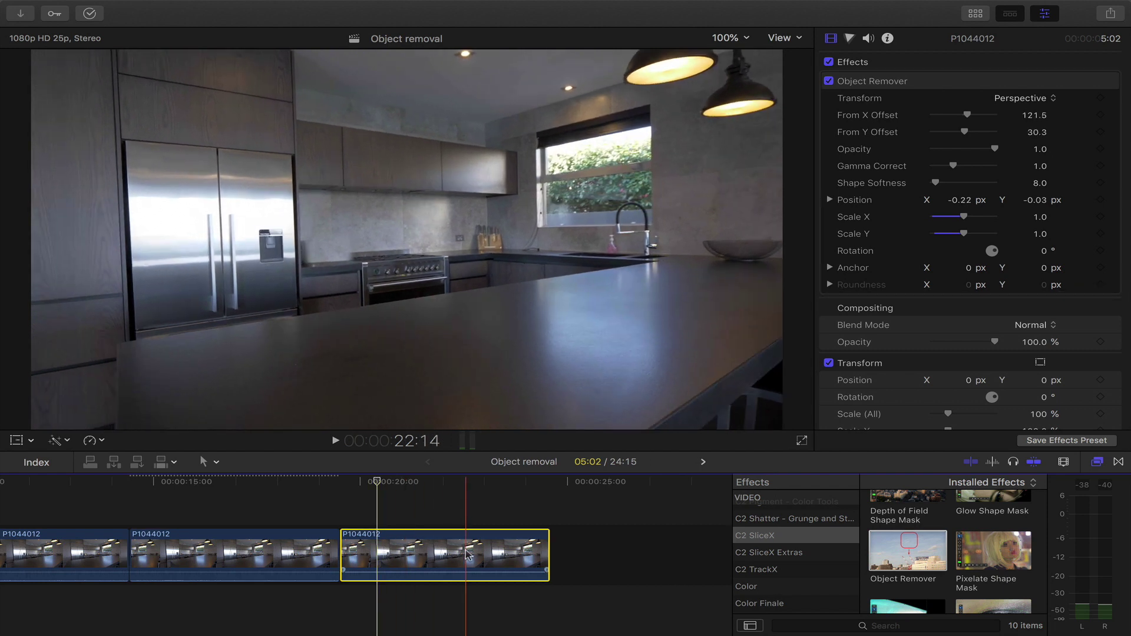
click(961, 88)
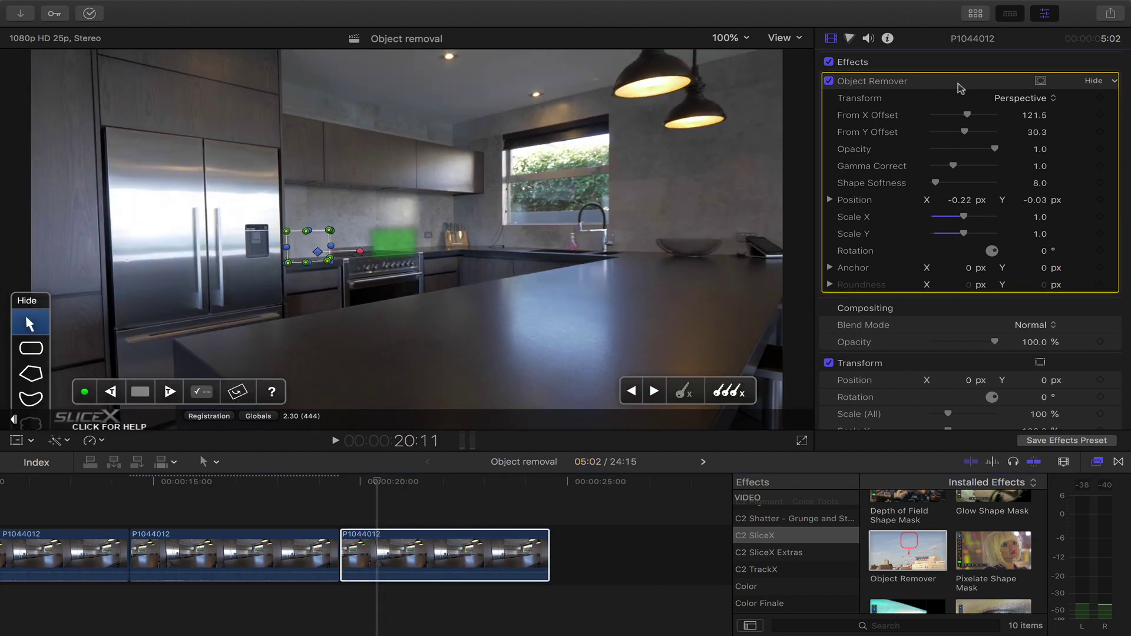
key(Delete)
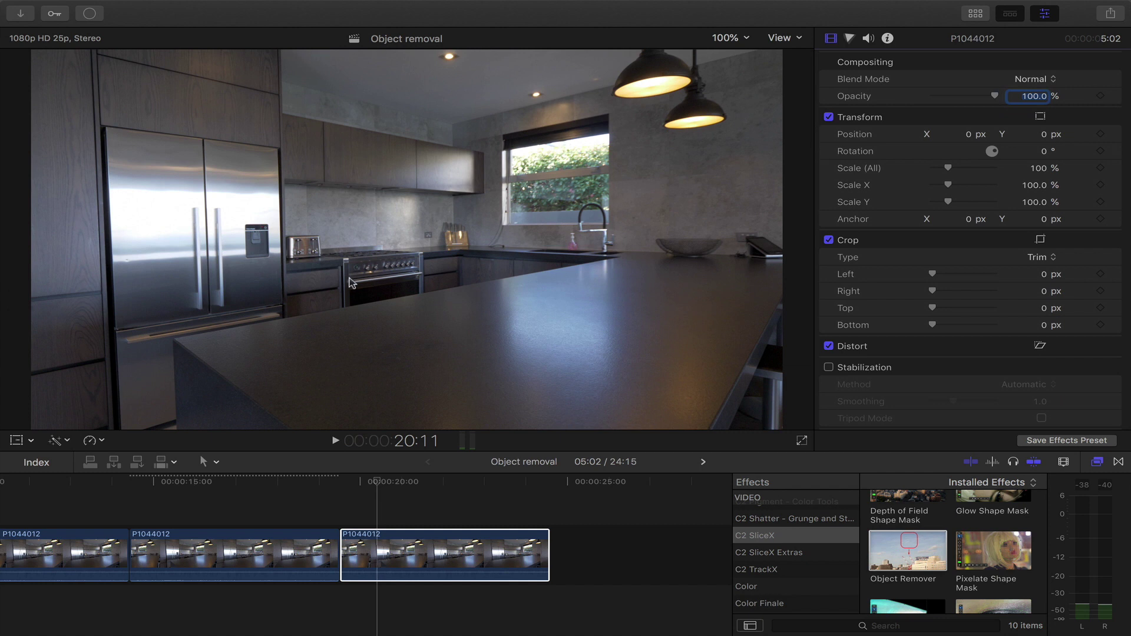
click(353, 522)
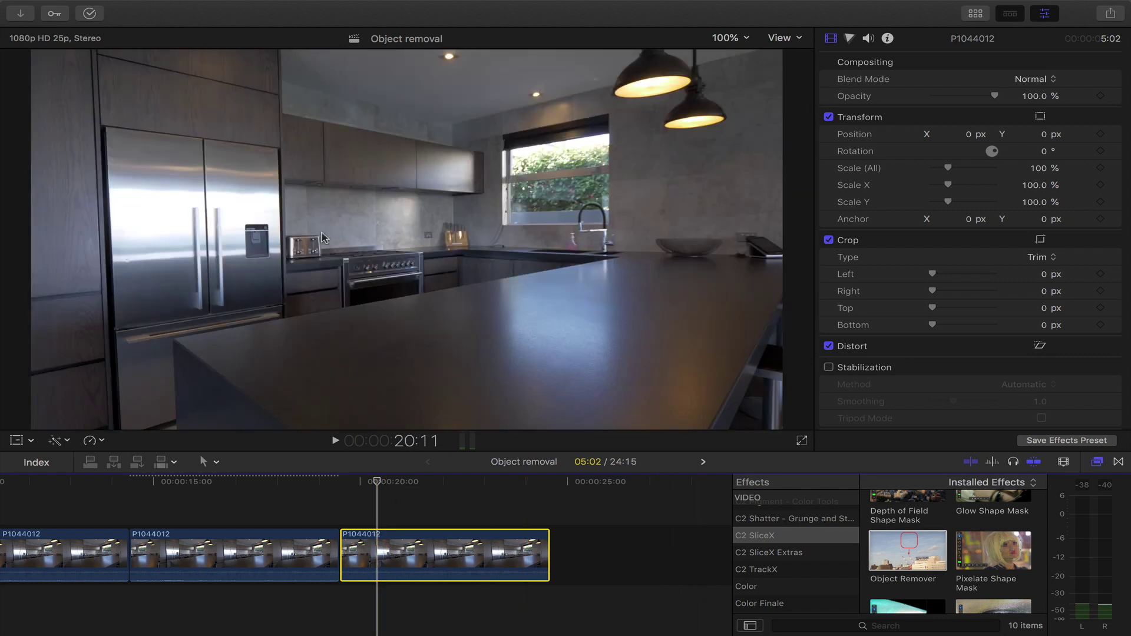
click(348, 480)
key(space)
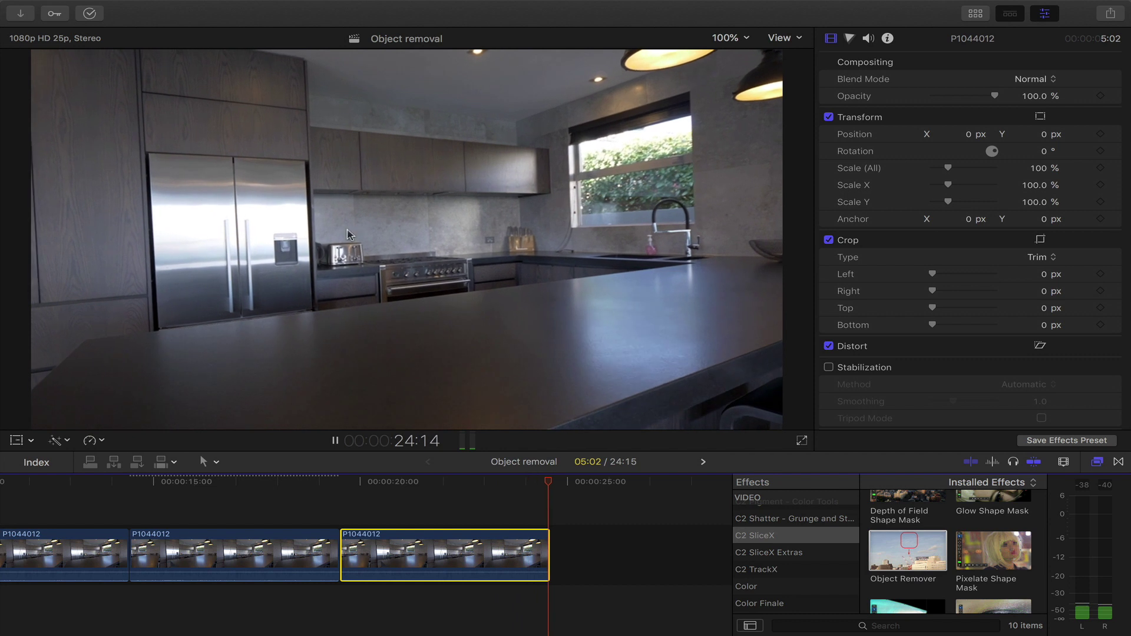
click(361, 482)
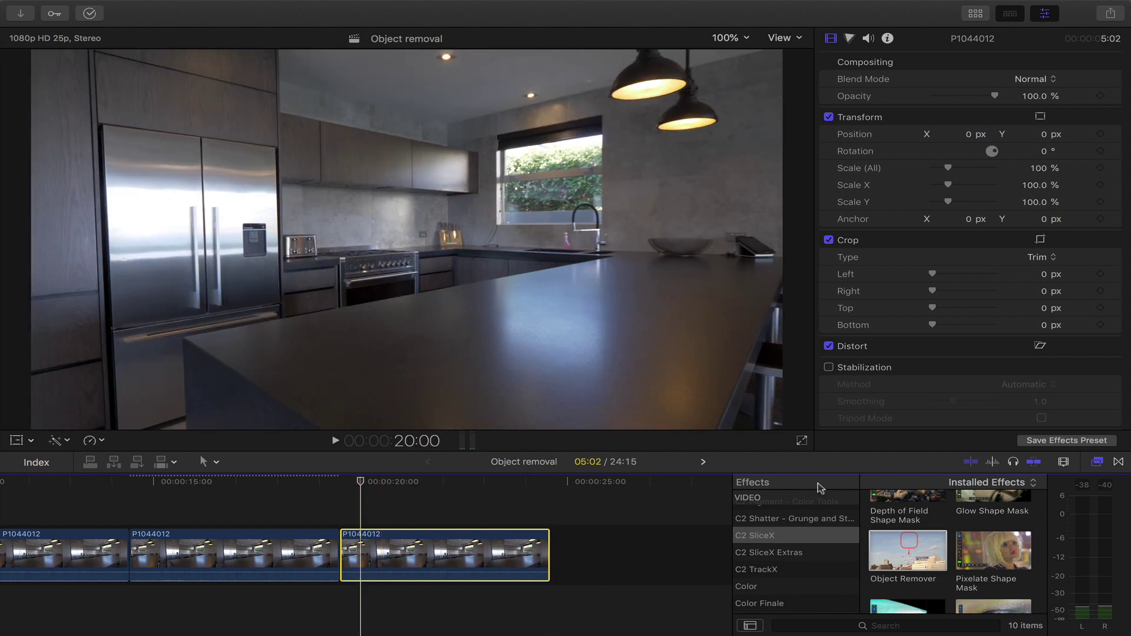
drag(795, 553, 439, 552)
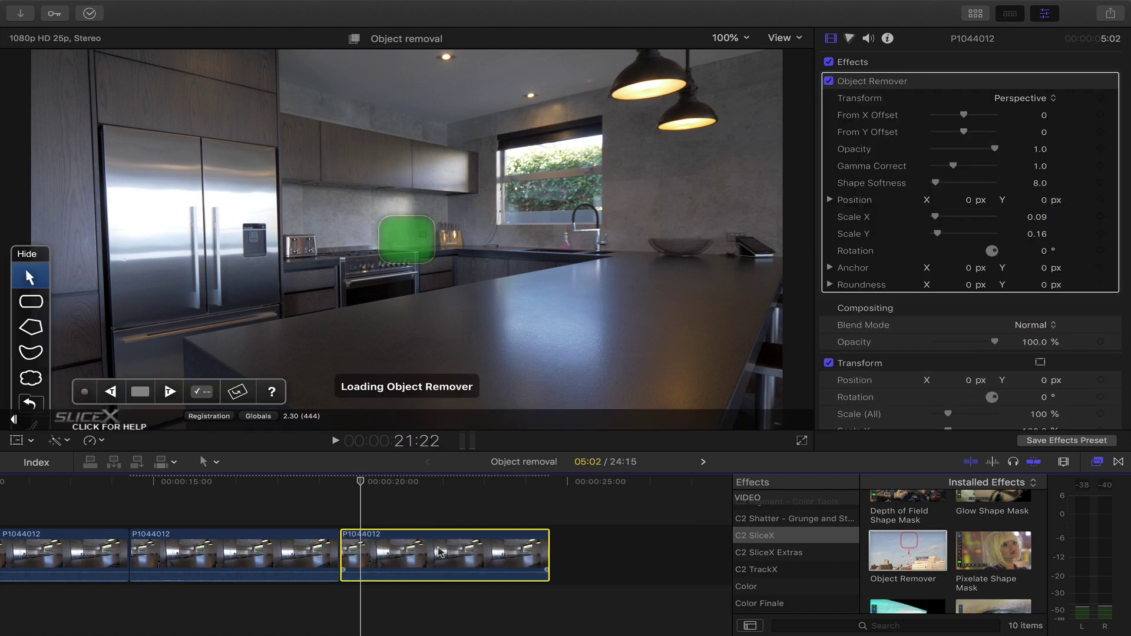
drag(363, 487, 350, 486)
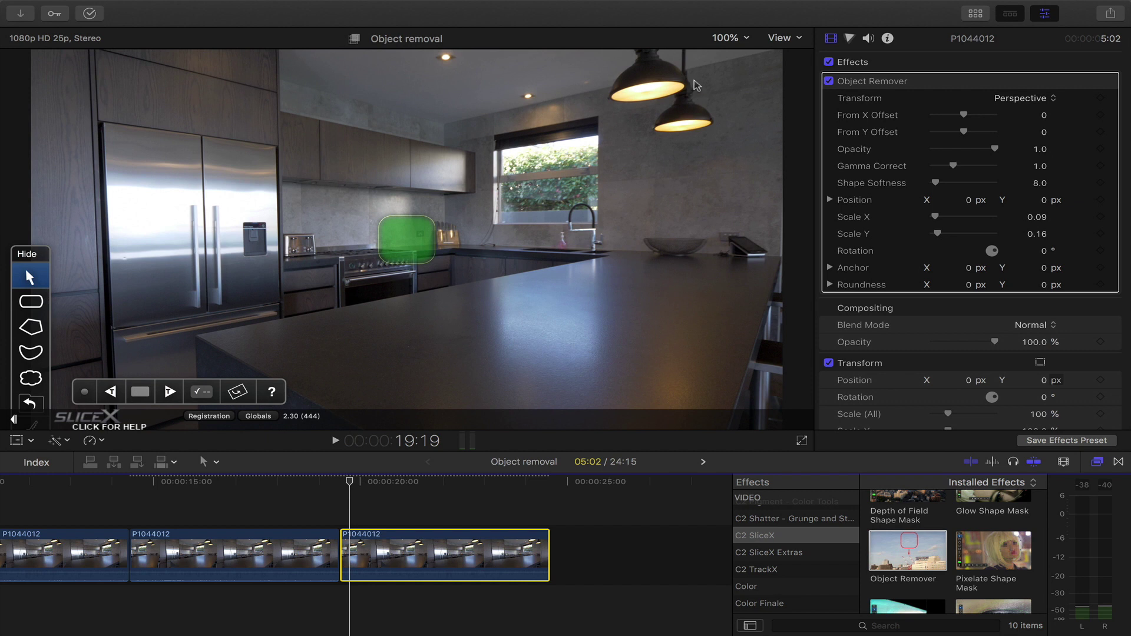
click(728, 37)
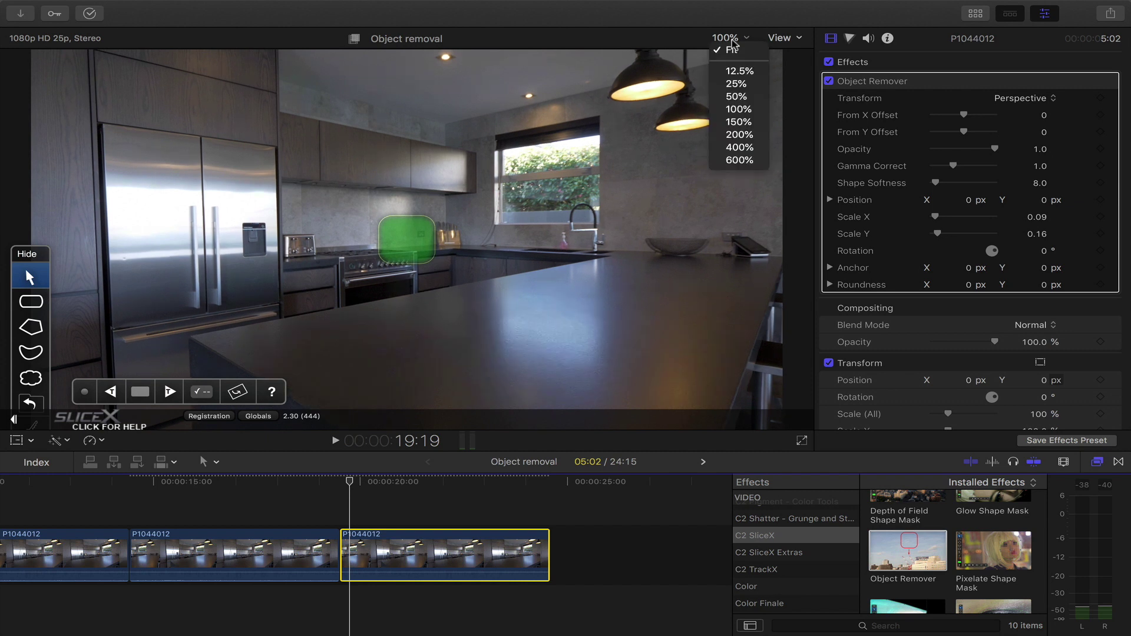
click(744, 125)
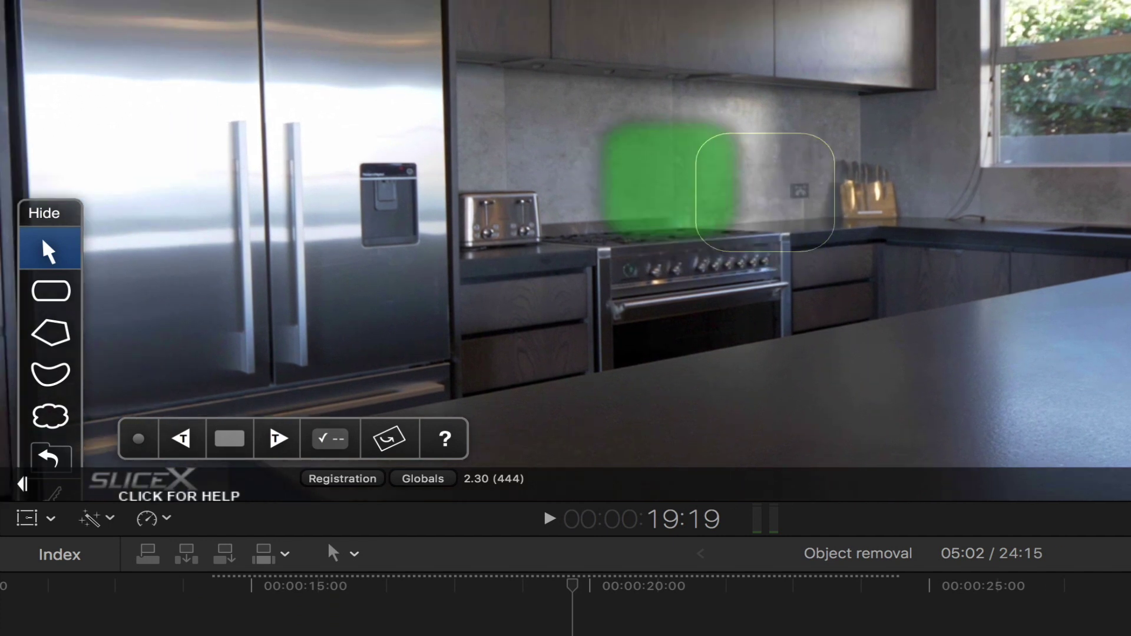
Draw a four-point polygon mask around the toaster, nudging the left point, and close it.
click(52, 337)
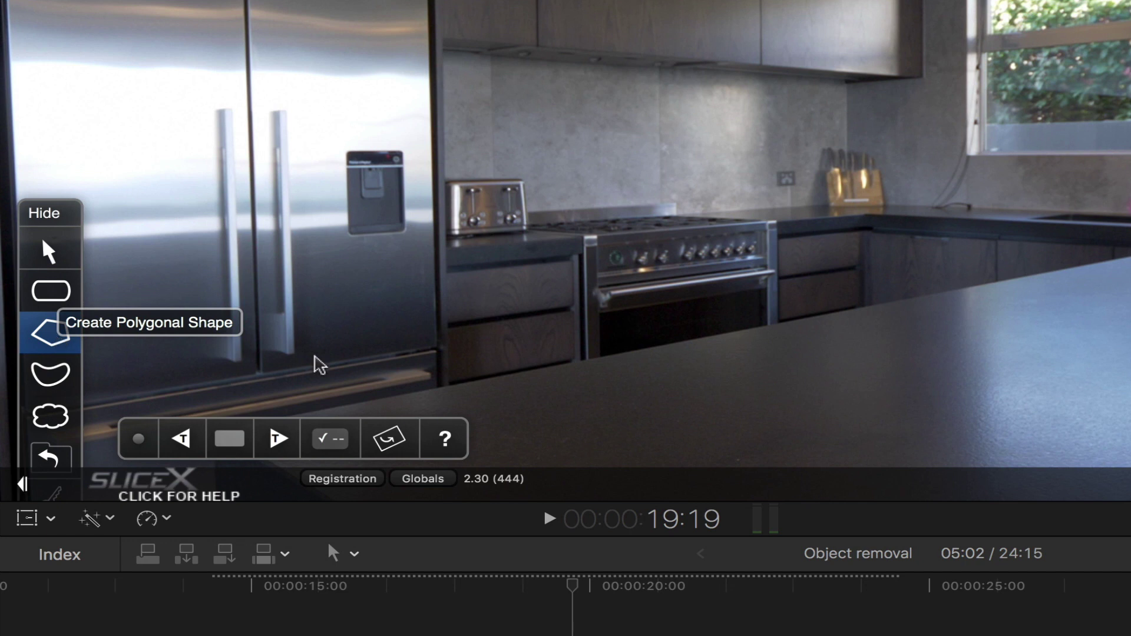
click(458, 161)
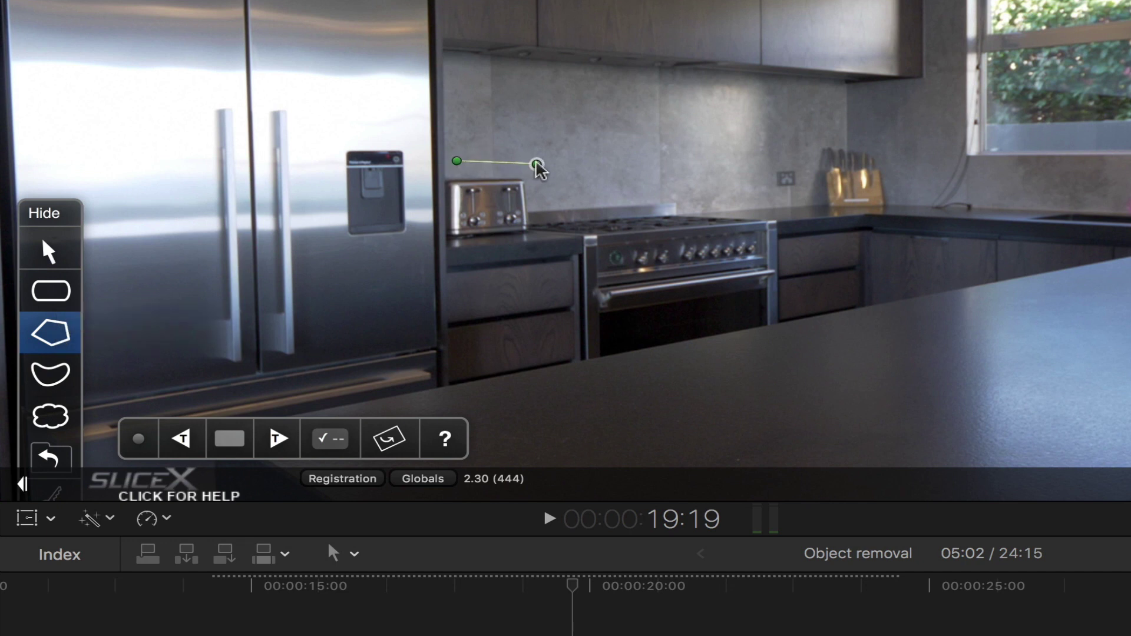
click(541, 164)
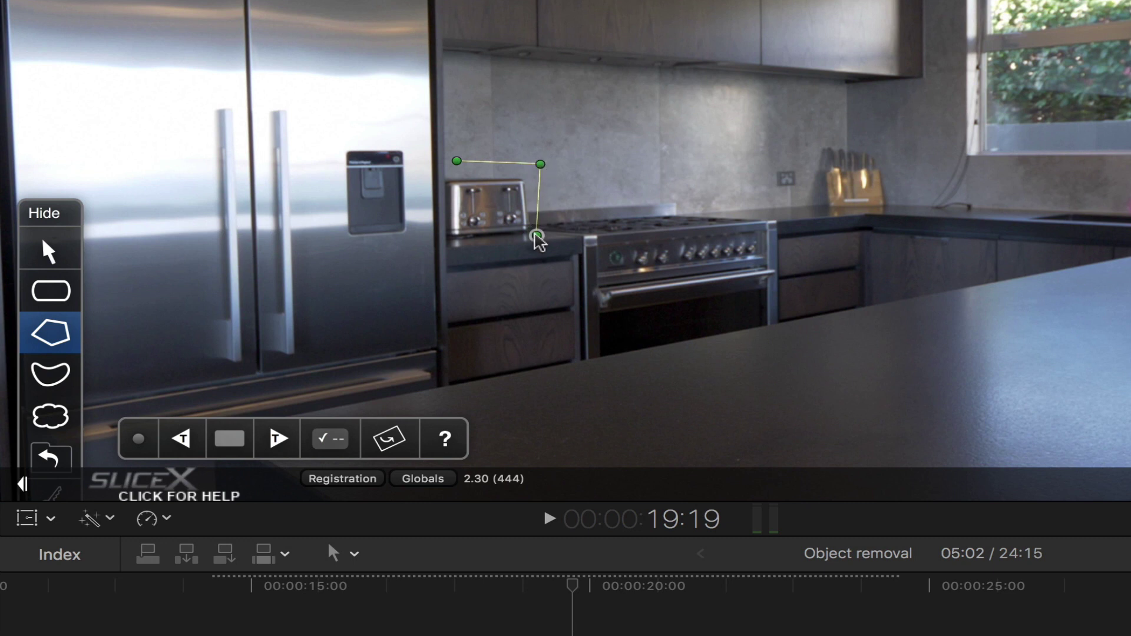
click(537, 236)
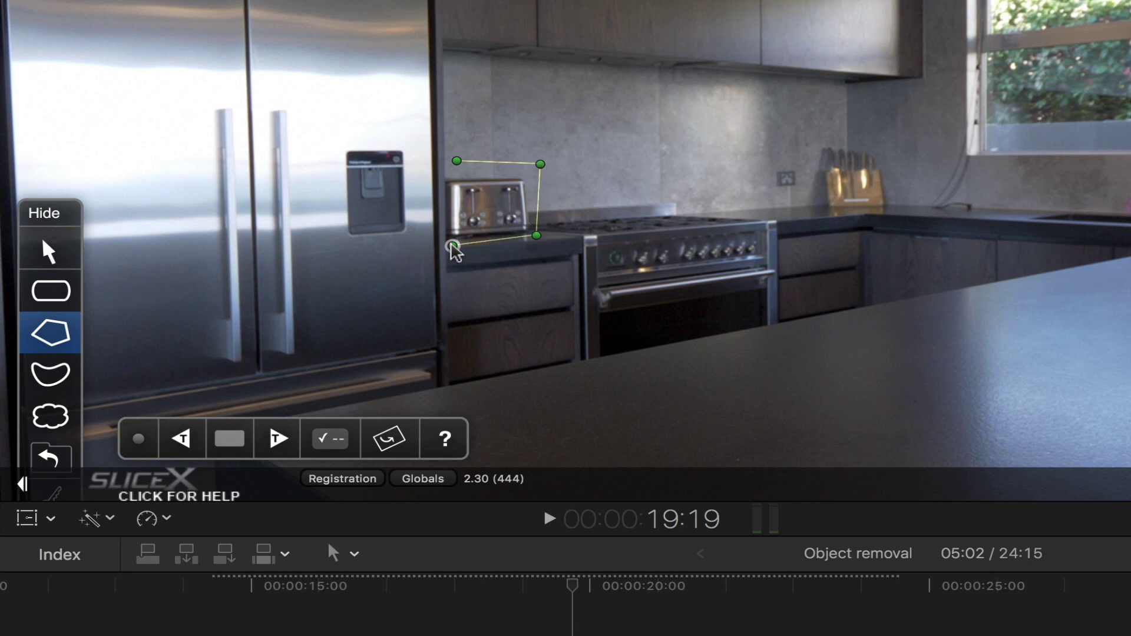
click(452, 245)
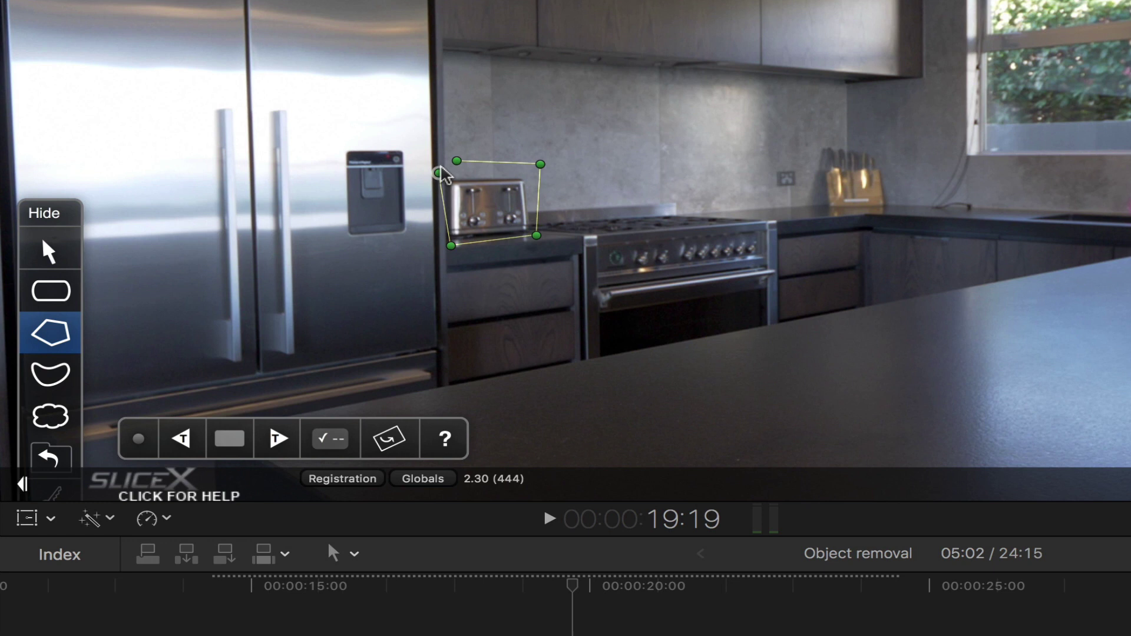
drag(442, 169, 445, 171)
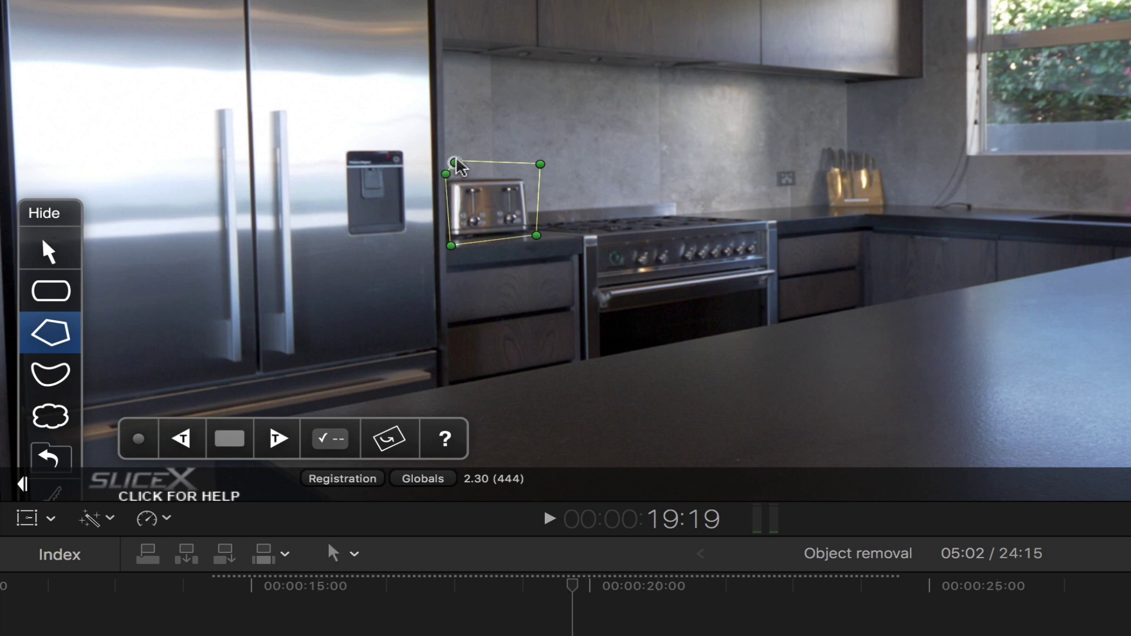
click(458, 162)
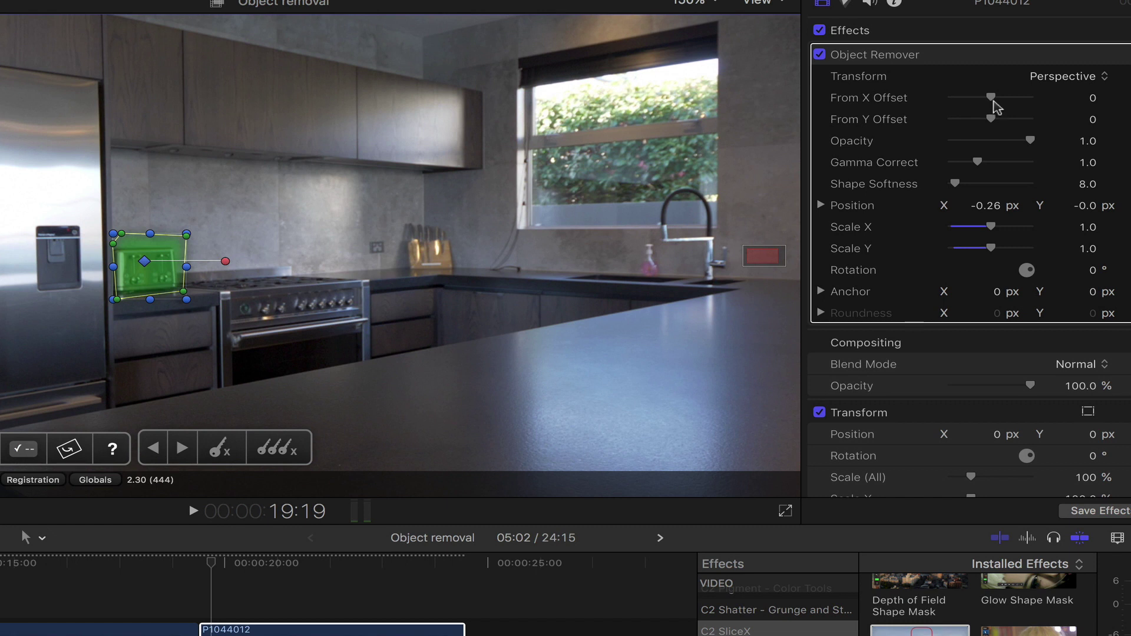
Drag the From X Offset right so plain backsplash fills over the toaster.
drag(995, 105, 1008, 106)
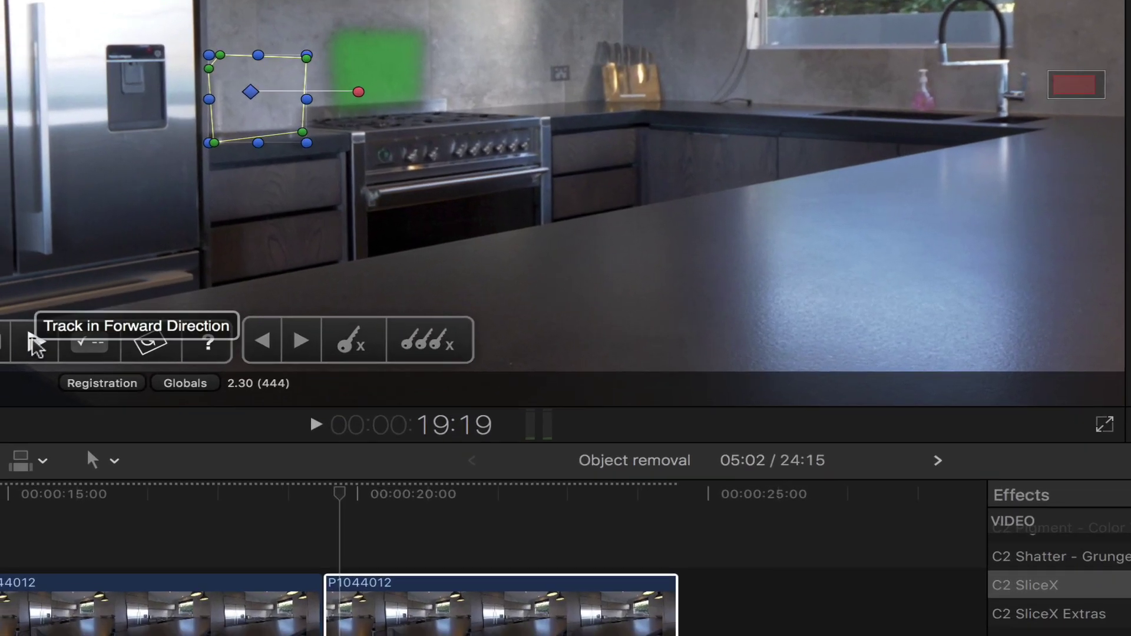
Track the toaster mask forward through the clip to 24:14.
click(35, 341)
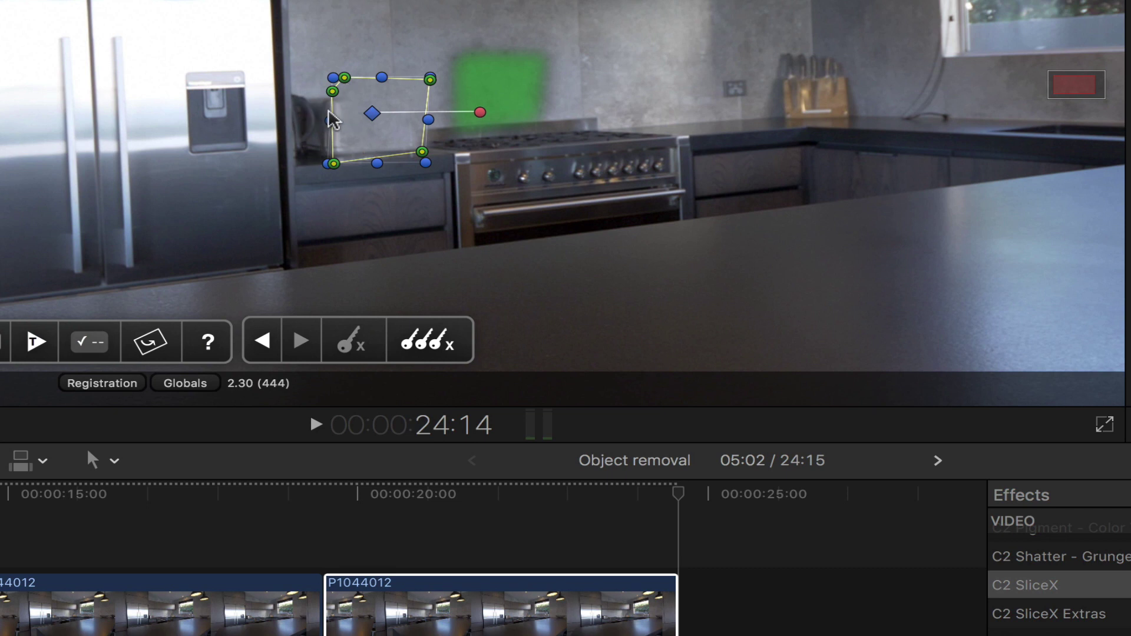
click(727, 548)
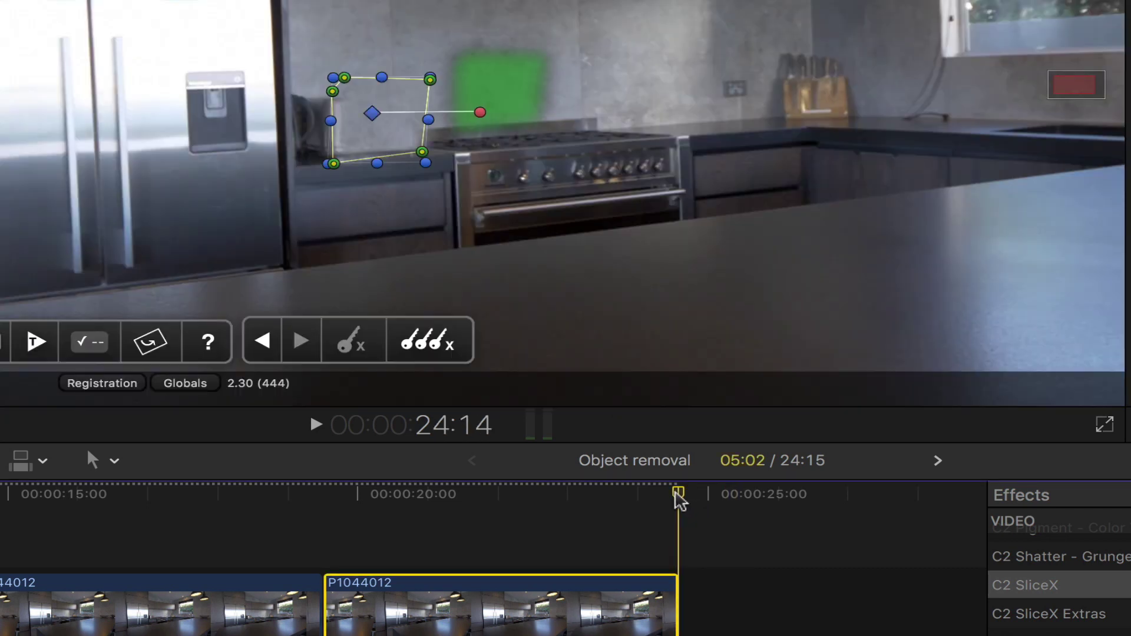
Pull the toaster mask's left corners further left and track it backward to the clip start at 19:13.
mouse_move(679, 500)
mouse_down()
mouse_move(657, 500)
mouse_move(666, 500)
mouse_up()
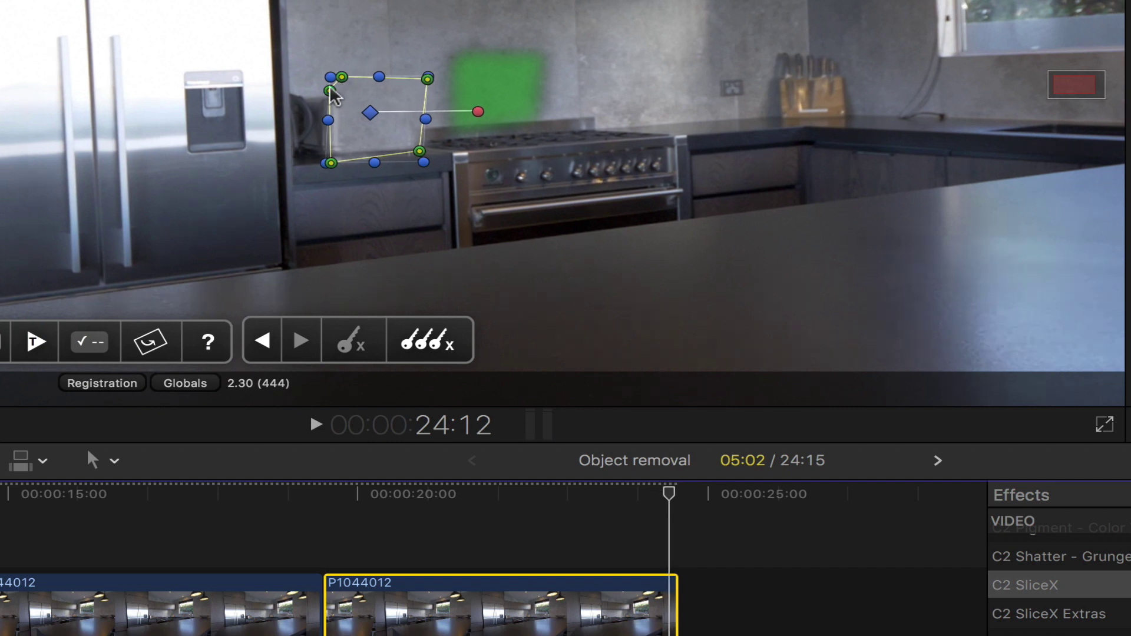
mouse_move(331, 90)
mouse_down()
mouse_move(311, 89)
mouse_move(313, 80)
mouse_up()
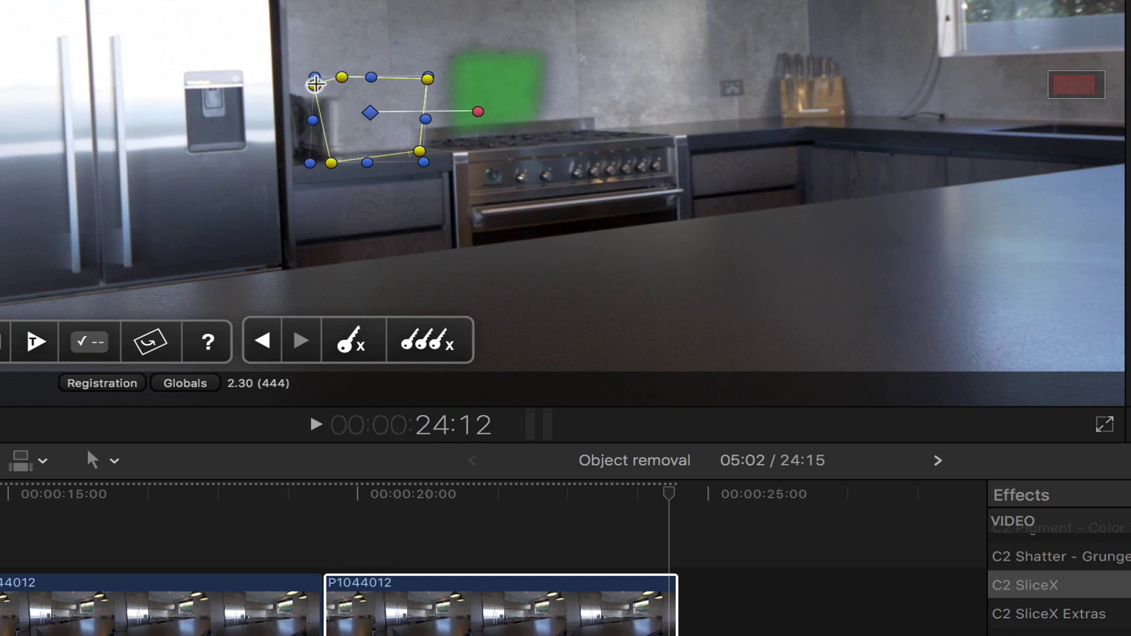
drag(321, 165, 318, 162)
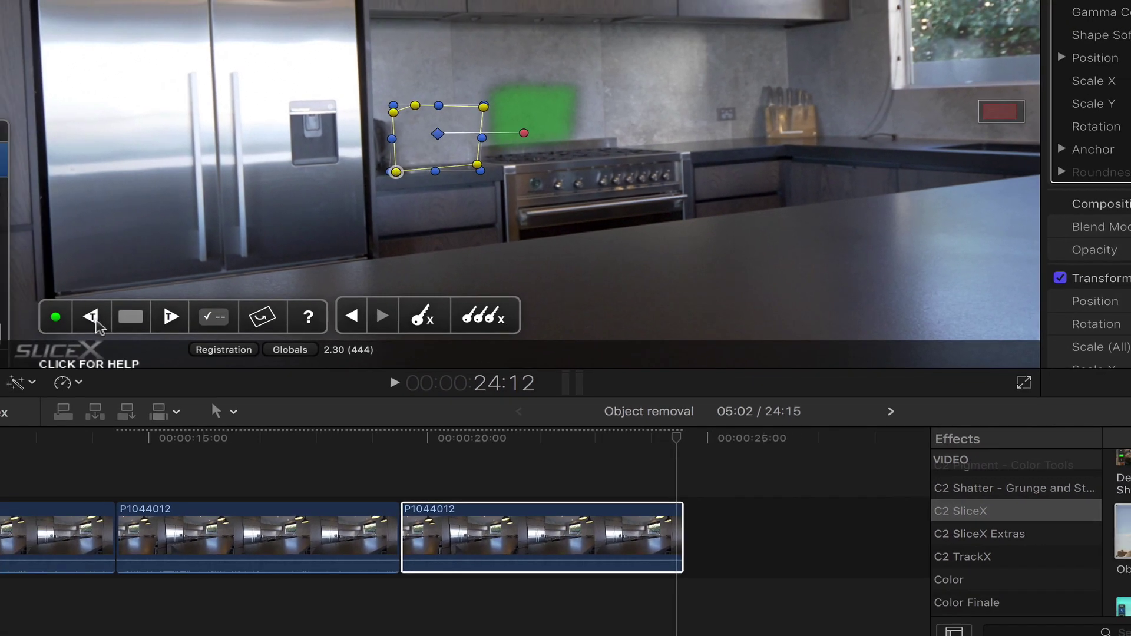
click(94, 319)
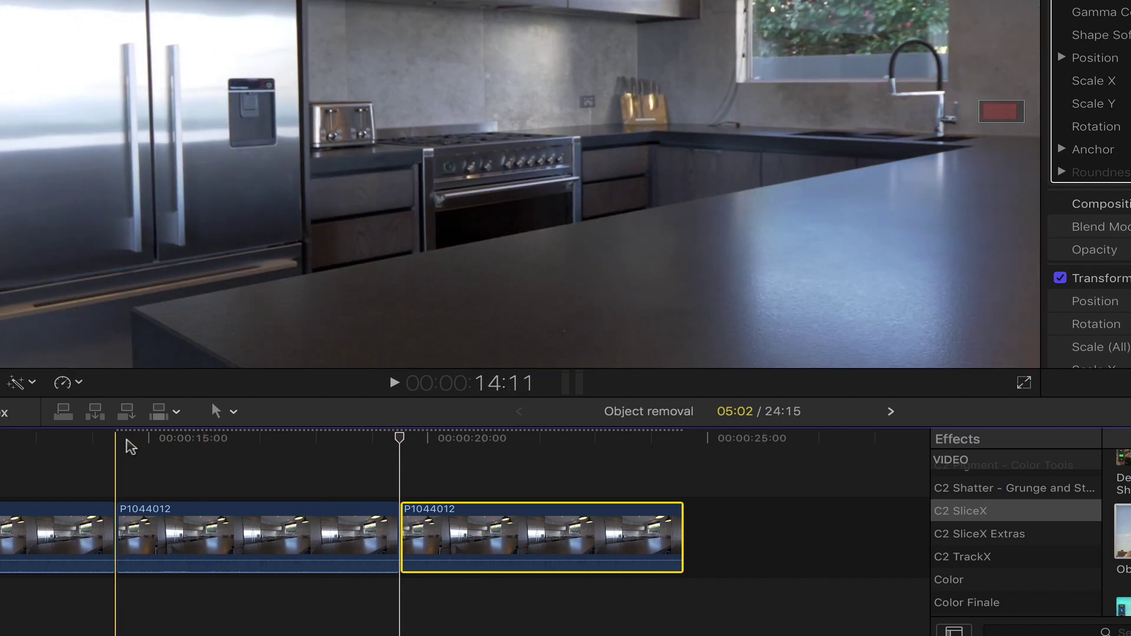
Play the clips briefly from about 14:16 to preview the toaster removal.
click(128, 439)
key(space)
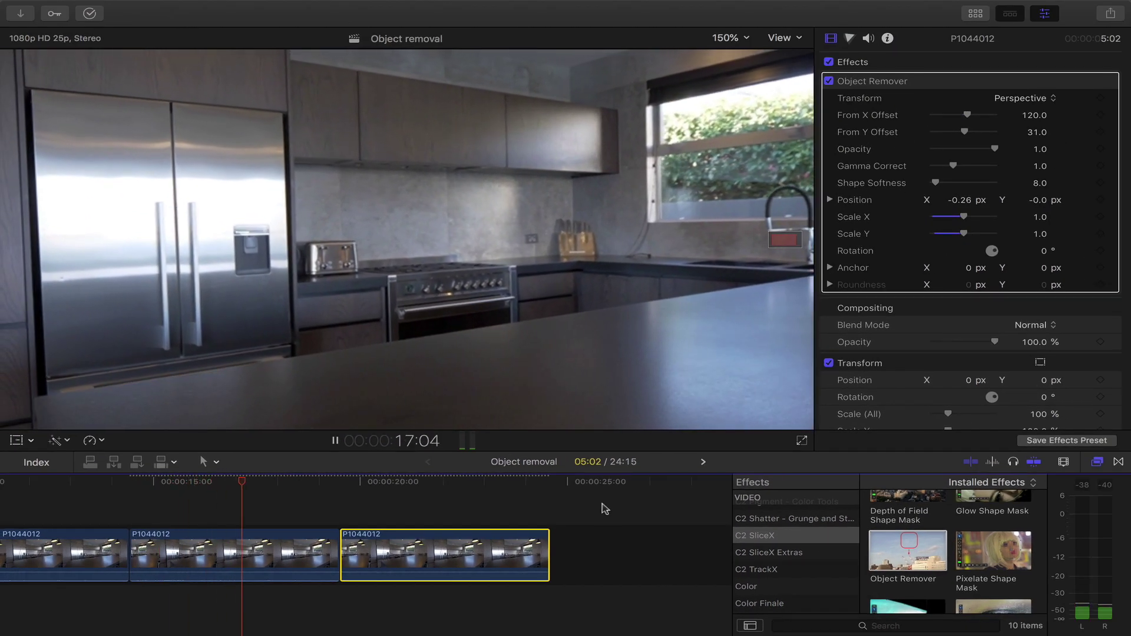
key(space)
Set the viewer zoom to Fit and replay from about 14:18 to check the removal.
mouse_move(782, 13)
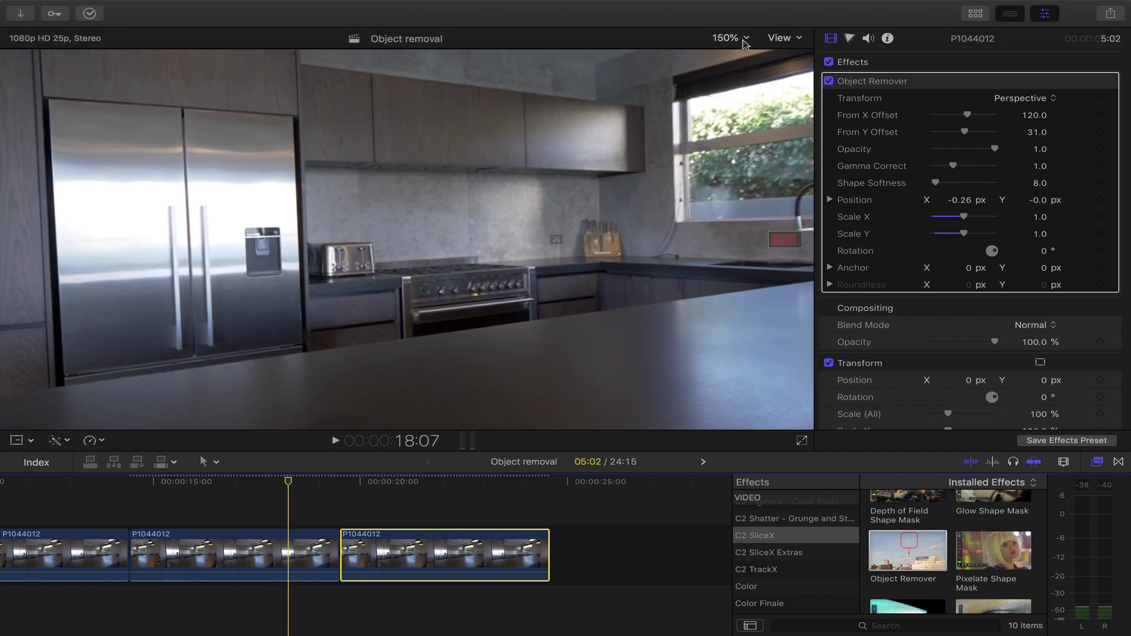
click(745, 40)
click(742, 51)
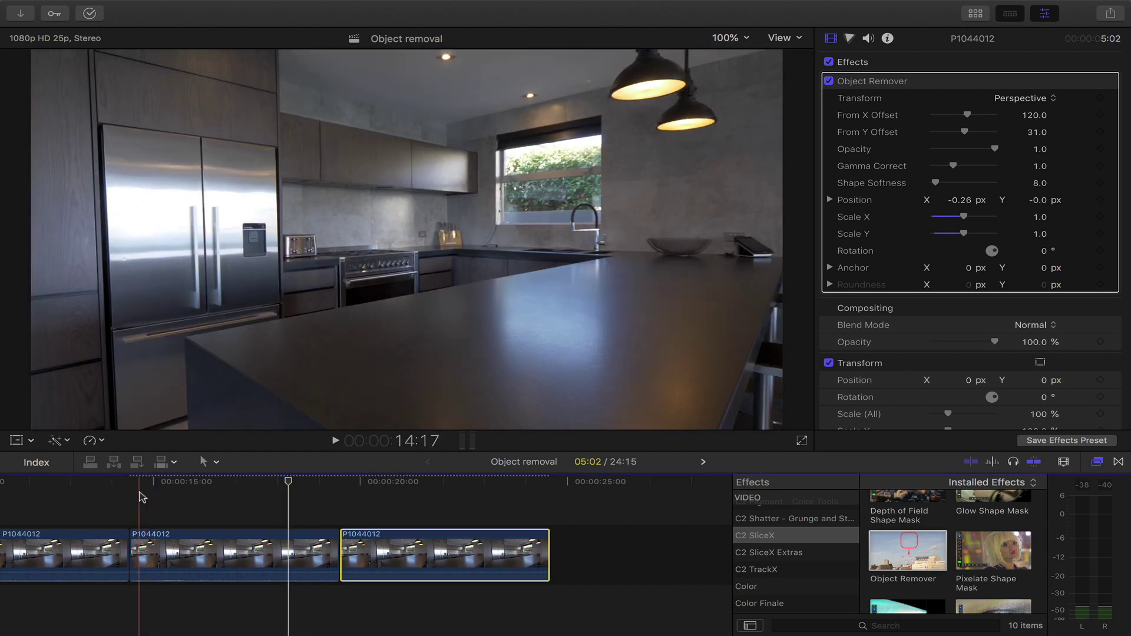
click(141, 483)
key(space)
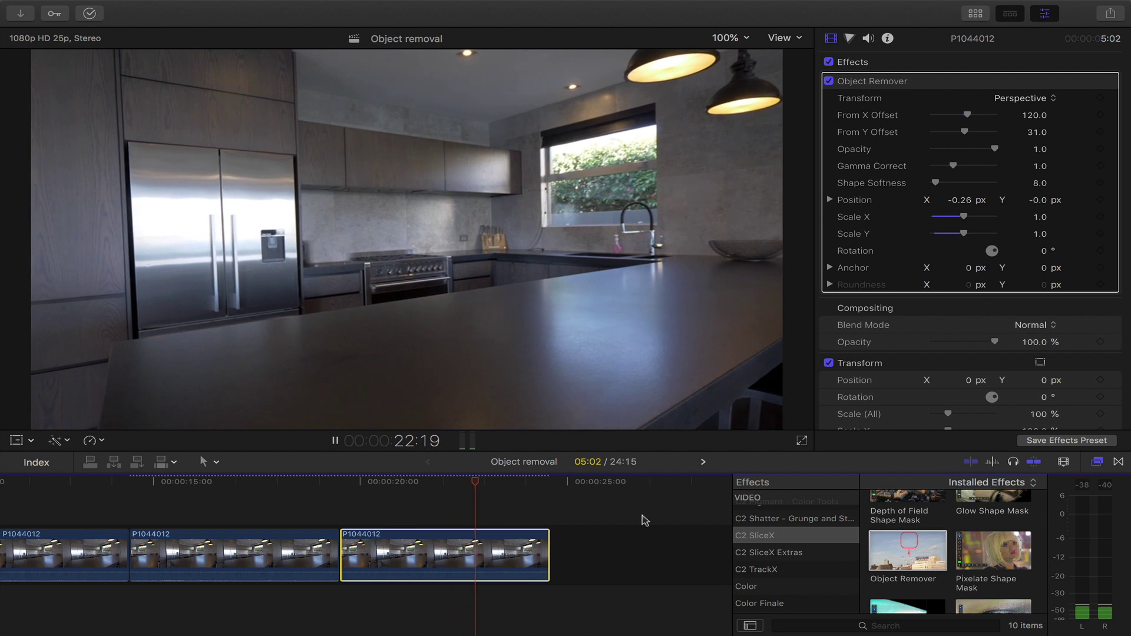
Stop playback and park the playhead at 21:00 in the third kitchen clip.
click(387, 491)
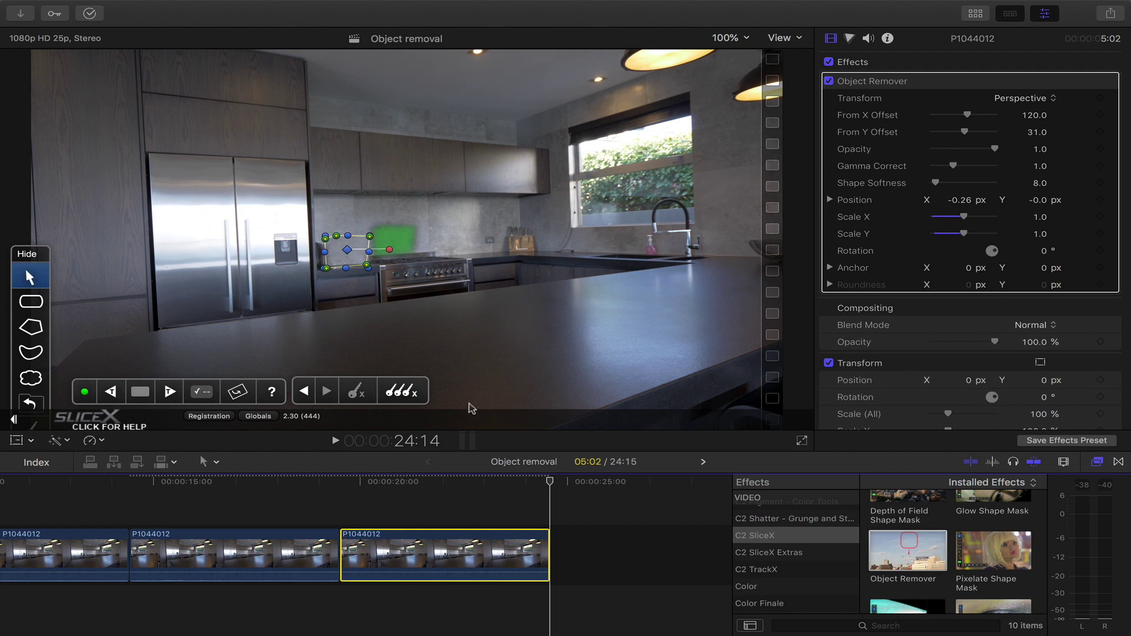
click(402, 482)
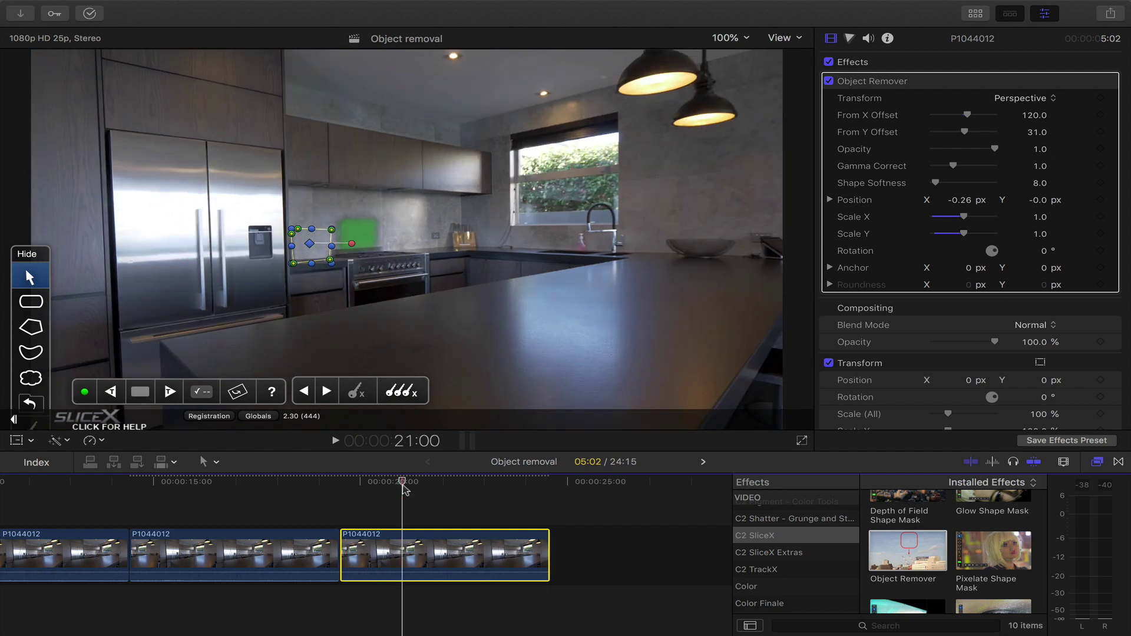